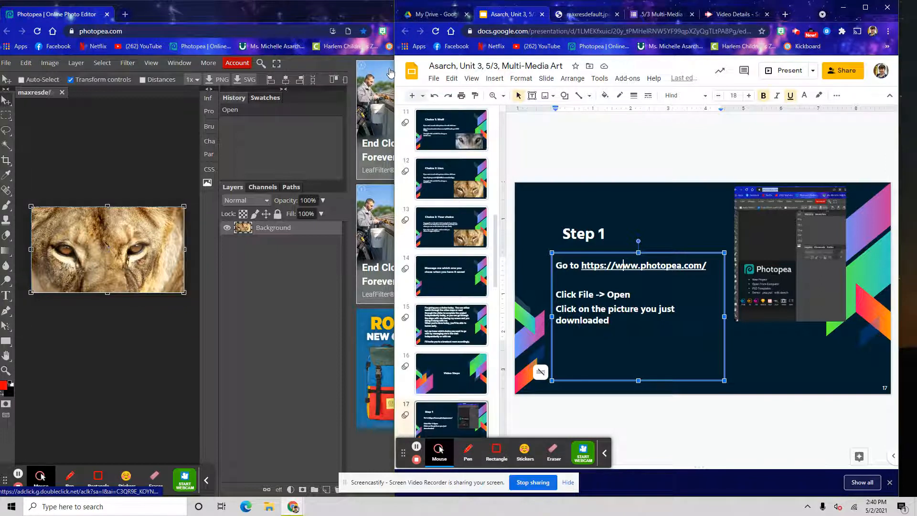
Widen the presentation window and open the Step 2 instruction slide
left_click_drag(396, 69, 438, 69)
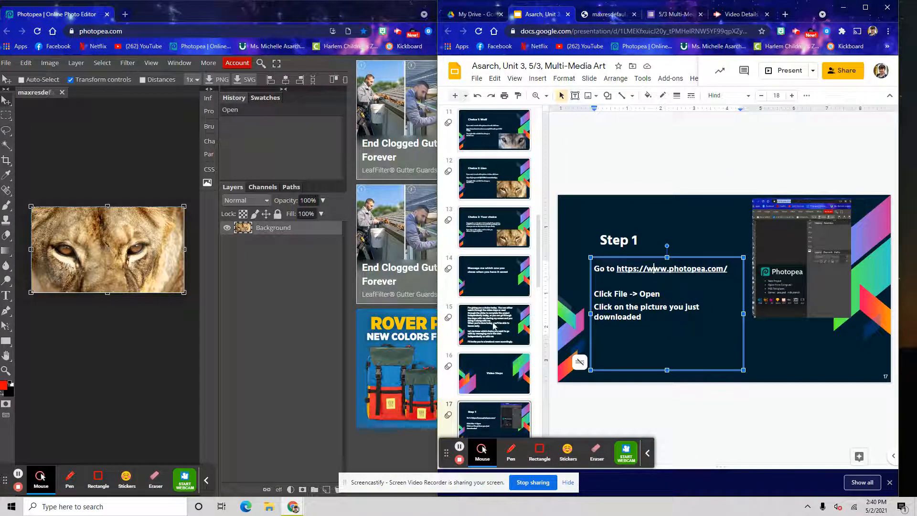
scroll(482, 370, "down", 2)
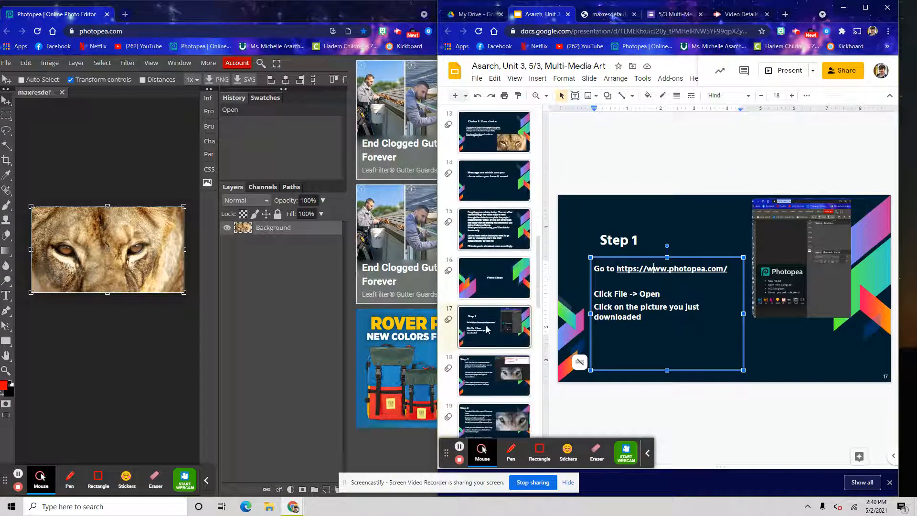
left_click(478, 381)
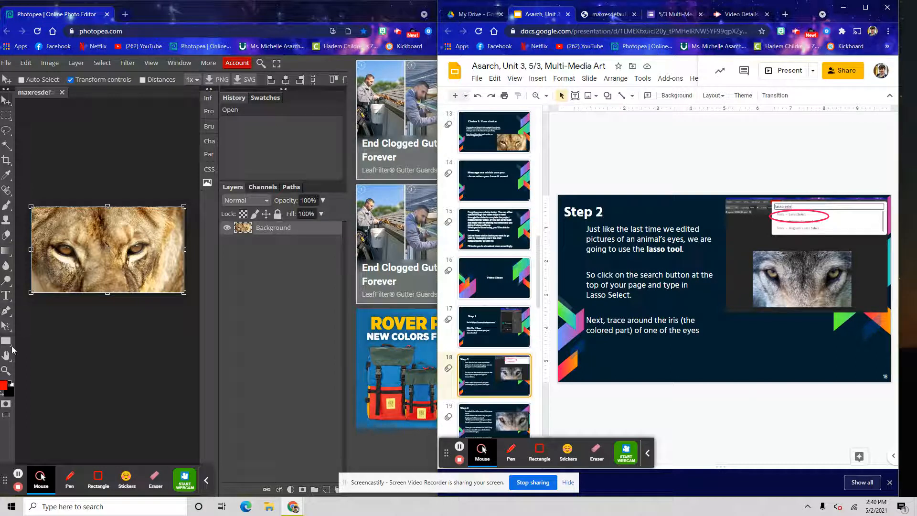
Switch to the Lasso Select tool by searching for lasso
left_click(6, 371)
left_click(58, 242)
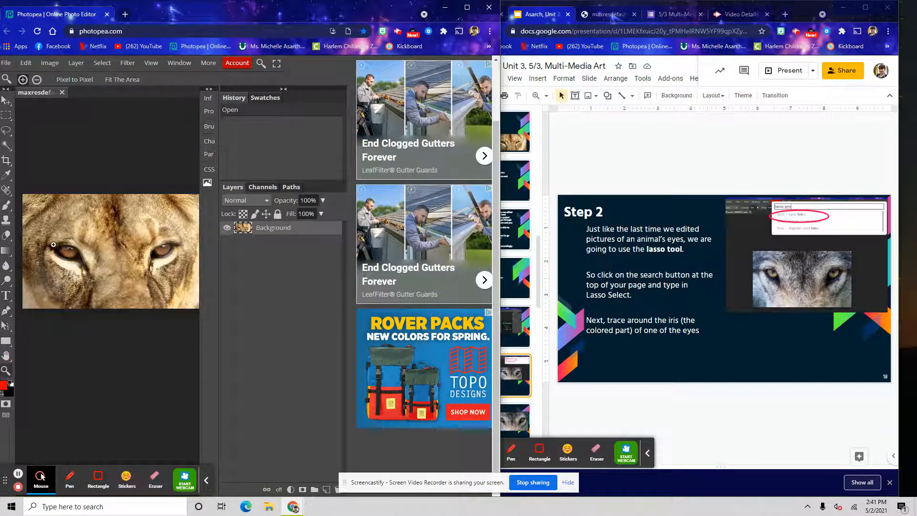
left_click(87, 259)
left_click(6, 355)
left_click_drag(85, 298, 69, 294)
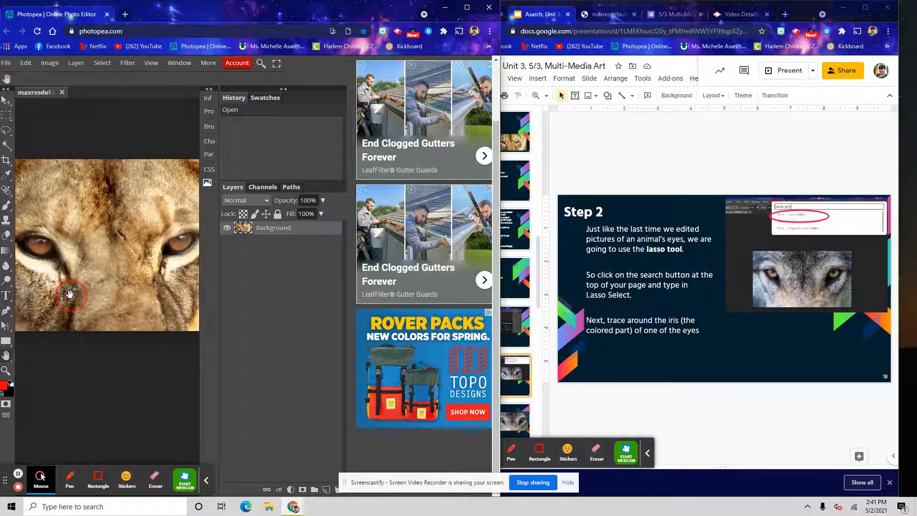
left_click(6, 100)
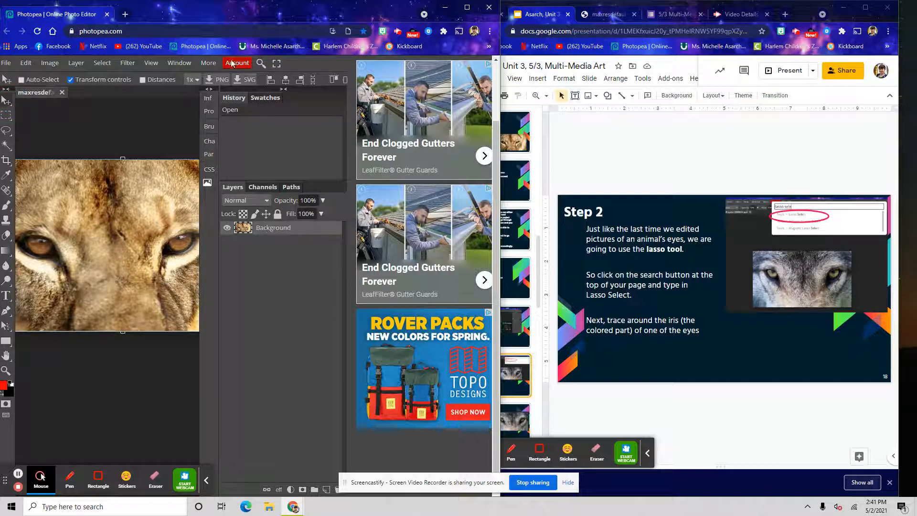
left_click(262, 63)
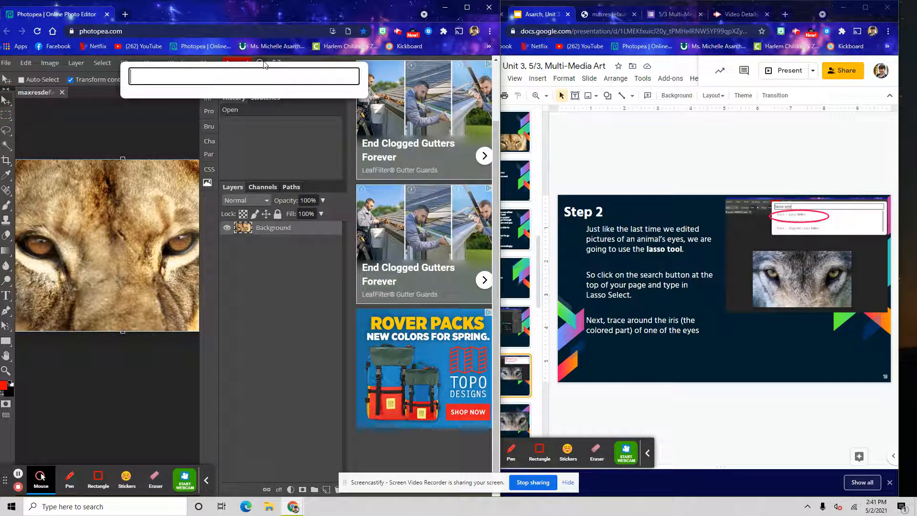
type("lasso")
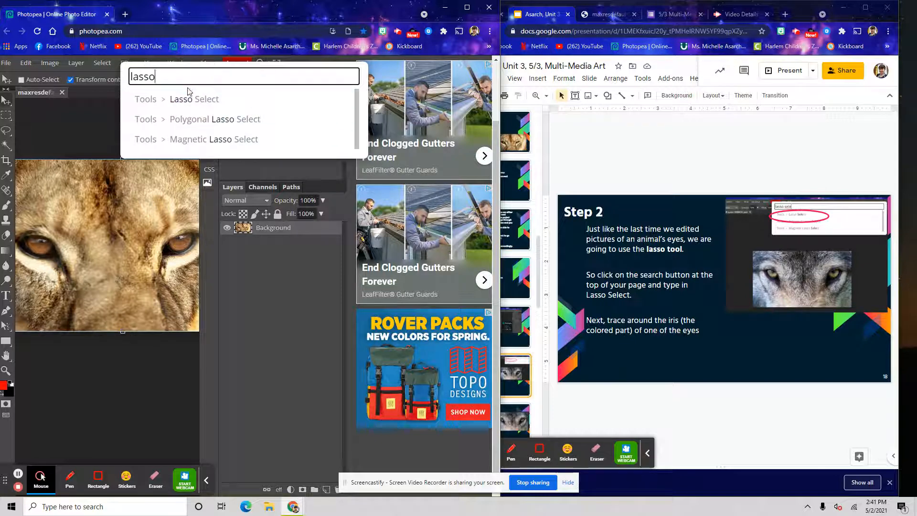
left_click(182, 97)
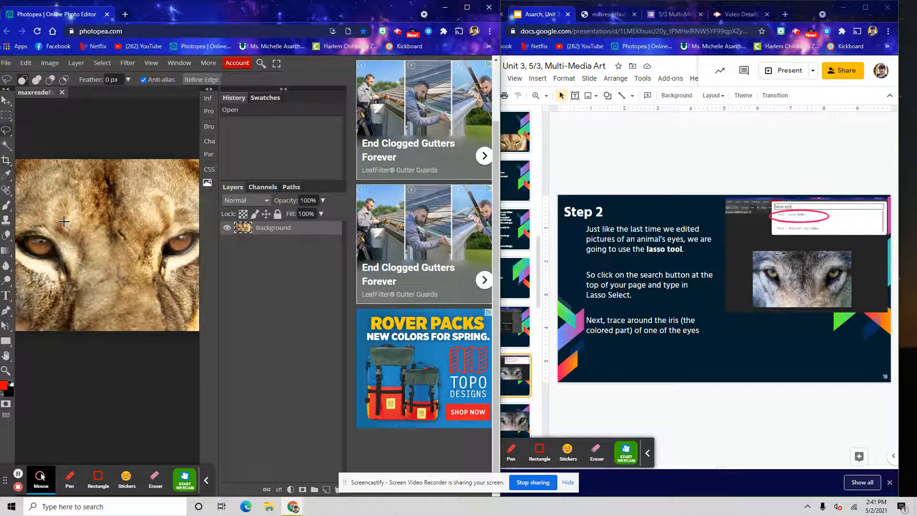
Trace a lasso selection around the iris of the lion's left eye
mouse_move(31, 236)
left_mouse_down()
mouse_move(21, 251)
mouse_move(51, 254)
mouse_move(57, 241)
mouse_move(30, 236)
left_mouse_up()
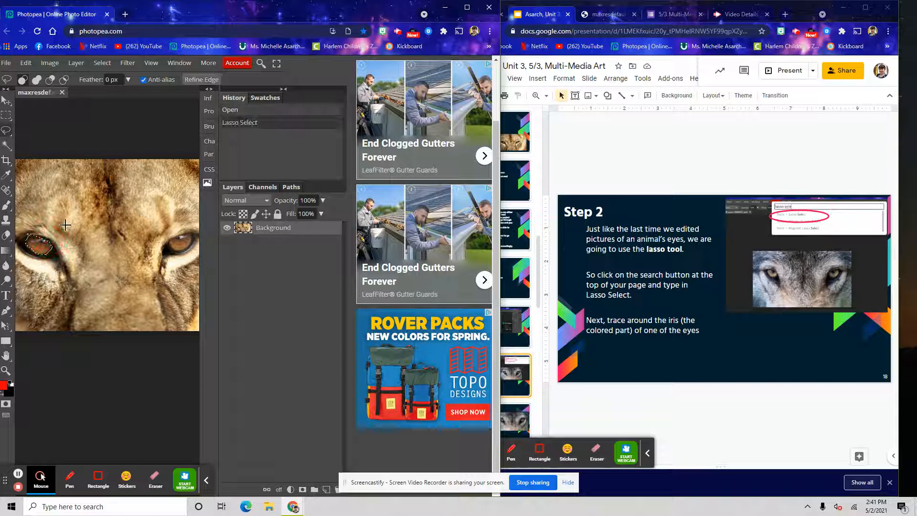
left_click(258, 113)
mouse_move(26, 244)
left_mouse_down()
mouse_move(40, 255)
mouse_move(60, 246)
mouse_move(56, 235)
mouse_move(42, 234)
mouse_move(46, 243)
mouse_move(27, 227)
mouse_move(27, 242)
left_mouse_up()
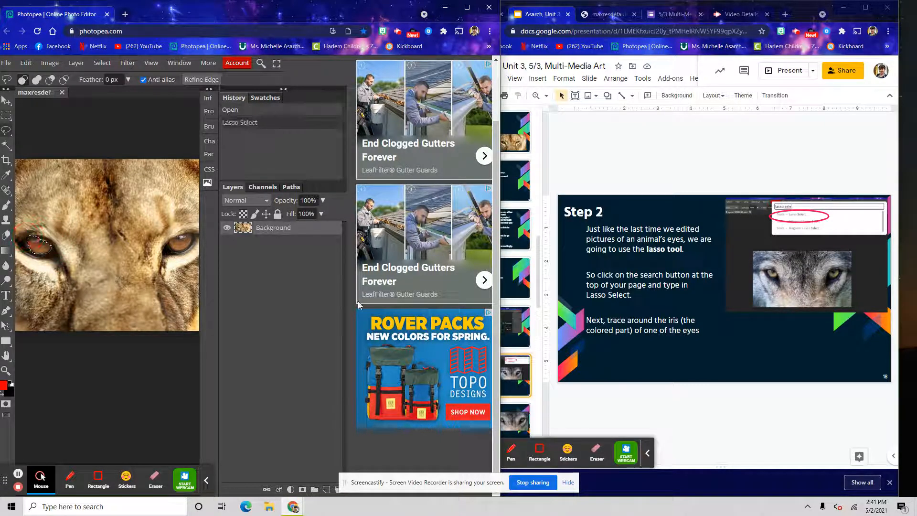
Open the Step 3 instruction slide
left_click_drag(501, 316, 437, 325)
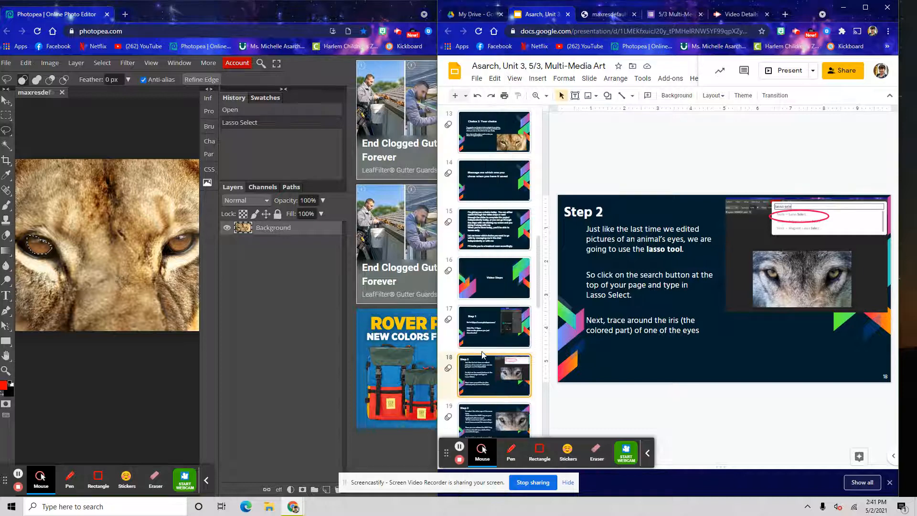
left_click(482, 374)
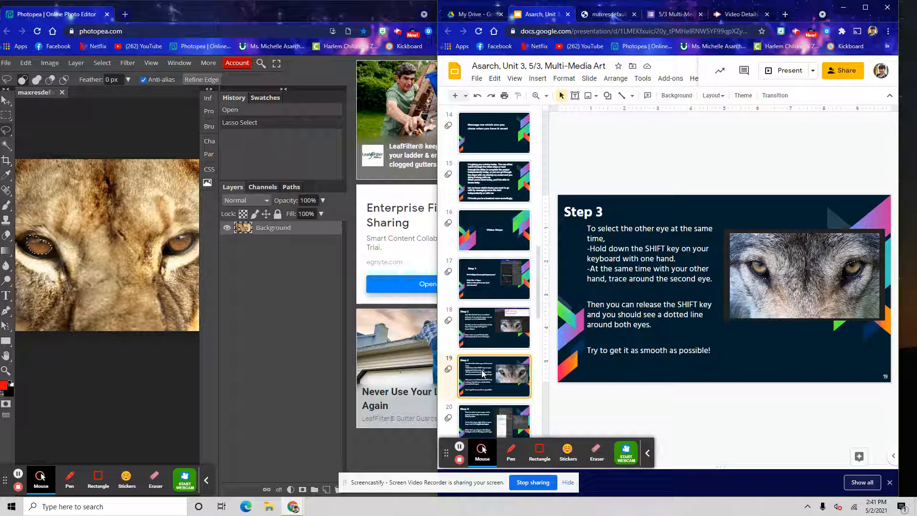
Add a lasso selection around the iris of the lion's right eye to the existing selection
left_click(201, 2)
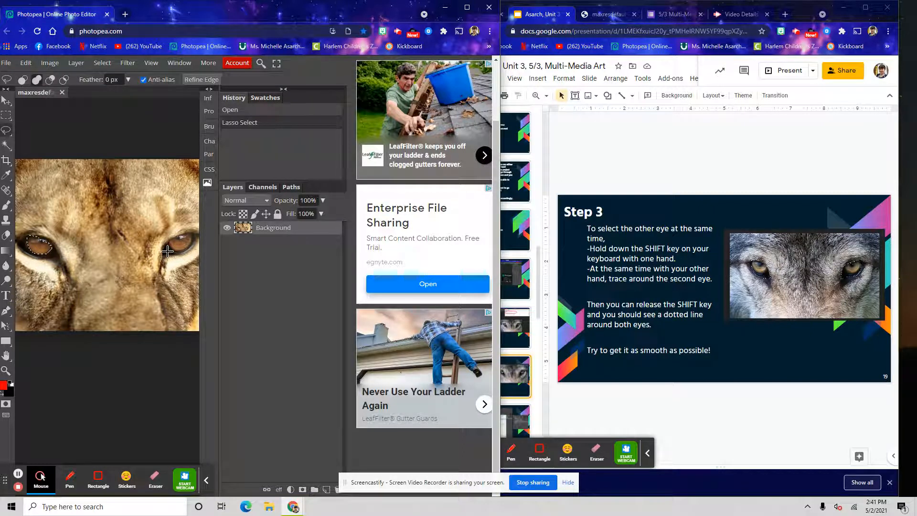
mouse_move(163, 257)
left_mouse_down()
mouse_move(168, 235)
mouse_move(191, 221)
mouse_move(187, 253)
mouse_move(162, 256)
left_mouse_up()
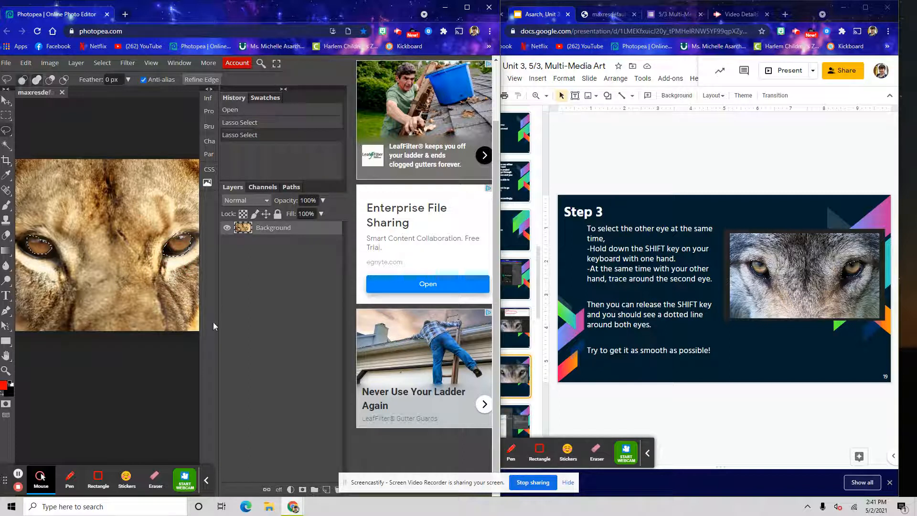
left_click(245, 124)
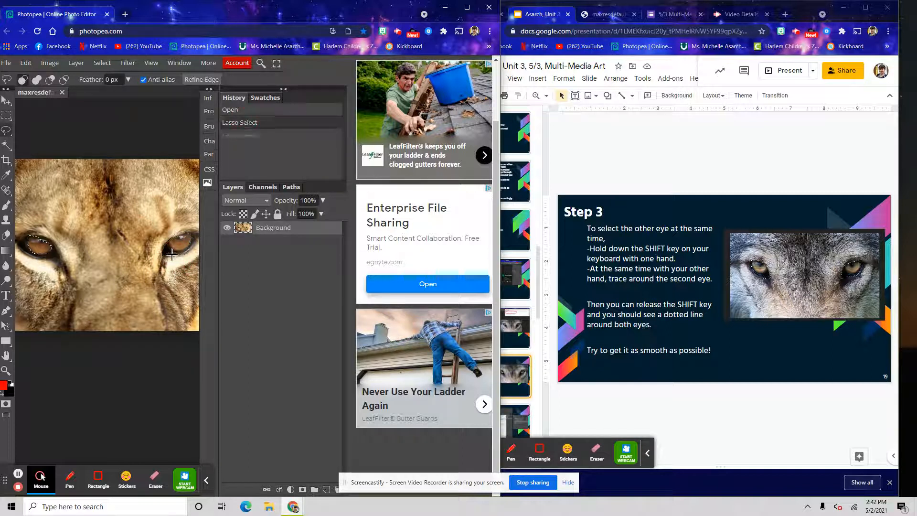
mouse_move(168, 244)
left_mouse_down()
mouse_move(191, 227)
mouse_move(187, 254)
mouse_move(175, 257)
mouse_move(169, 244)
left_mouse_up()
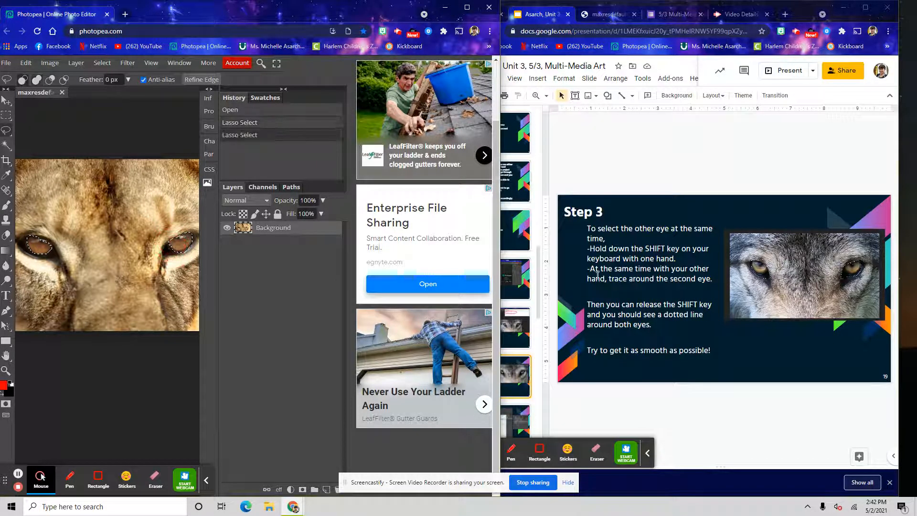
Open the Step 4 instruction slide
left_click(529, 300)
scroll(496, 335, "down", 1)
left_click(466, 378)
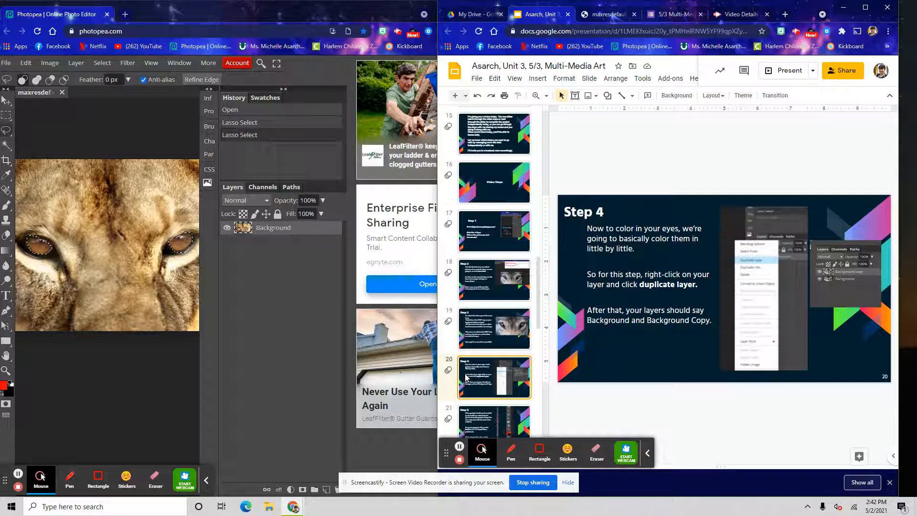
Duplicate the Background layer
right_click(276, 228)
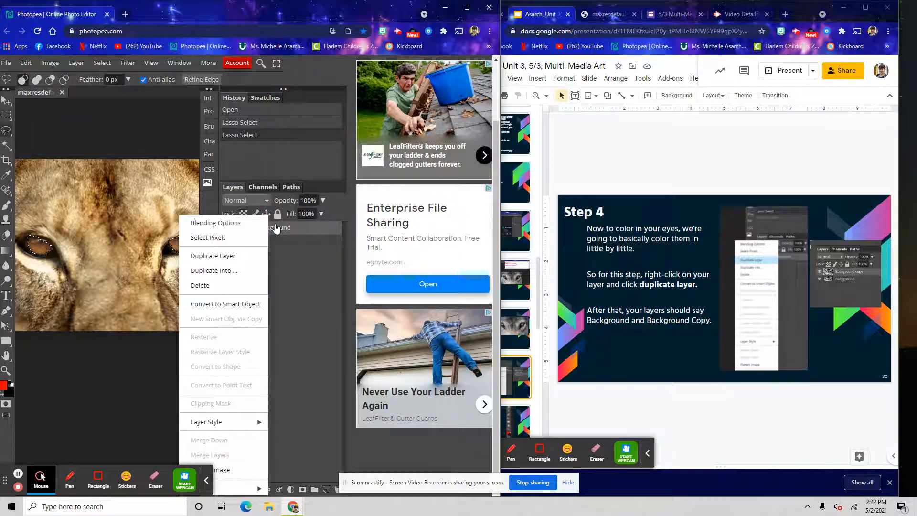
left_click(250, 259)
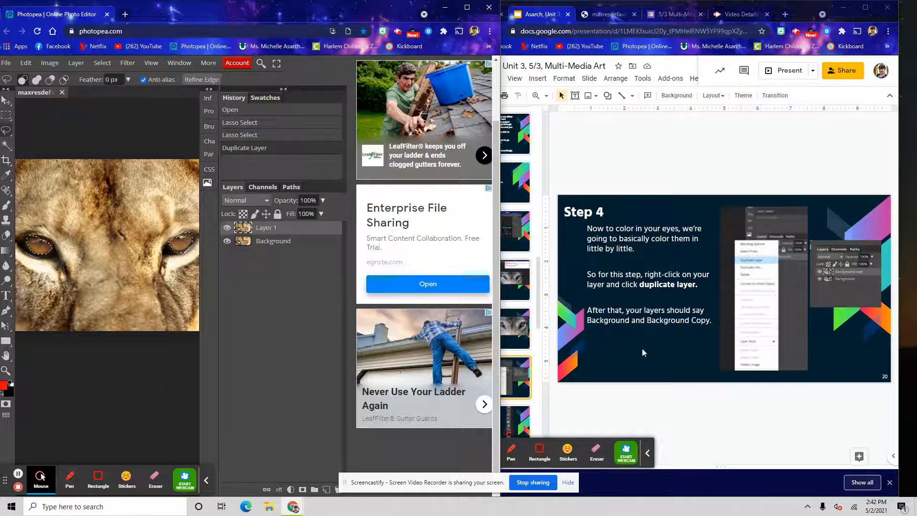
left_click(274, 241)
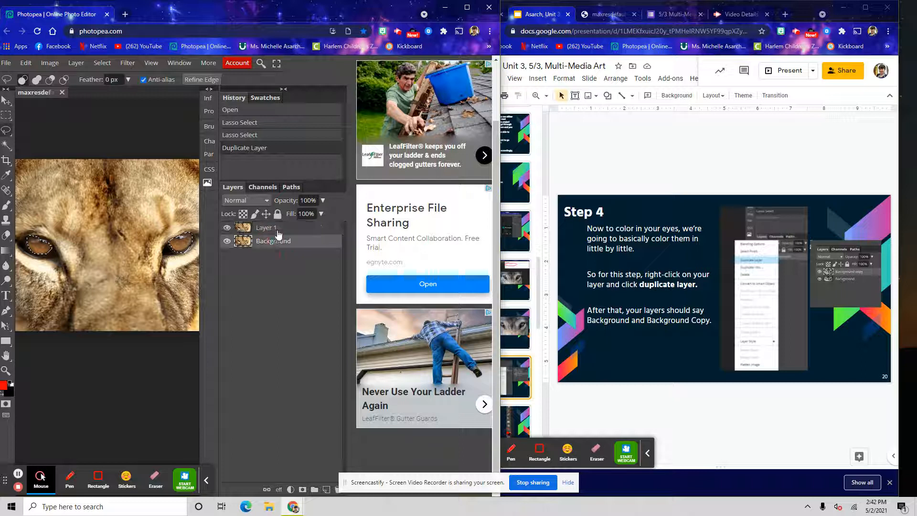
Open the Step 5 instruction slide
left_click(854, 259)
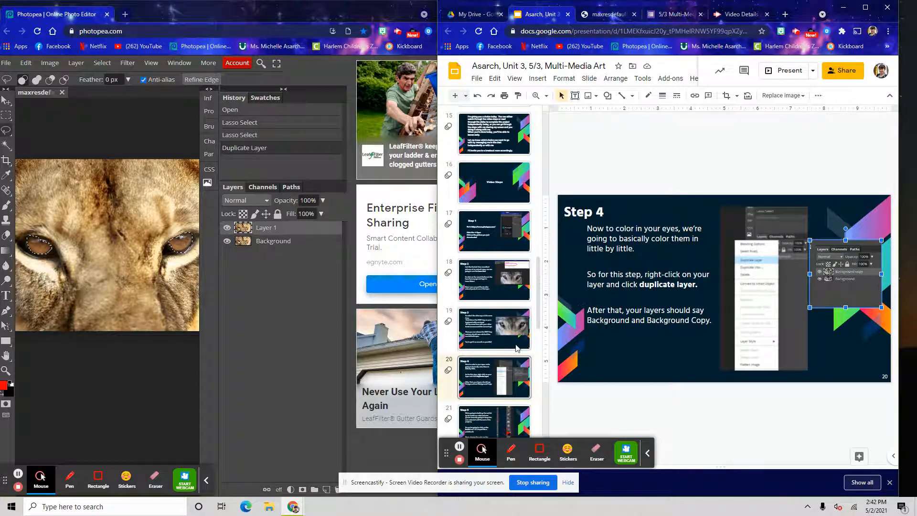
scroll(486, 377, "down", 1)
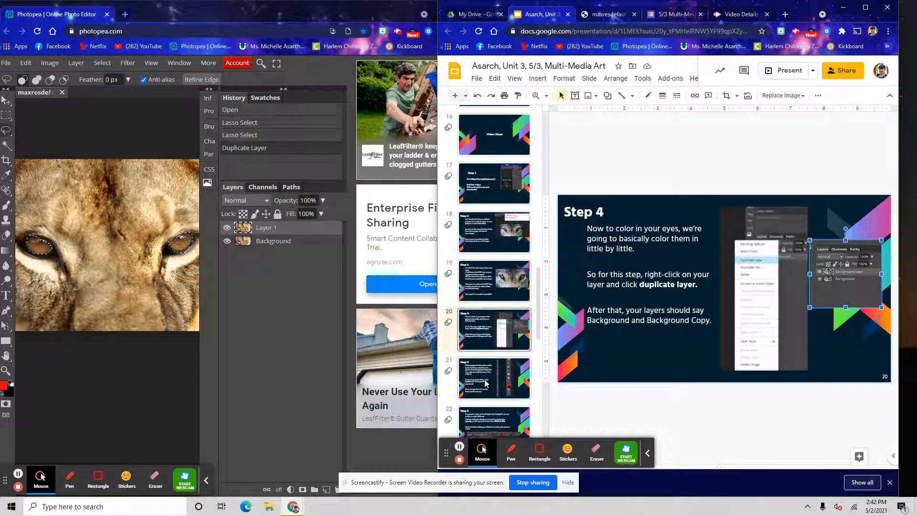
left_click(503, 383)
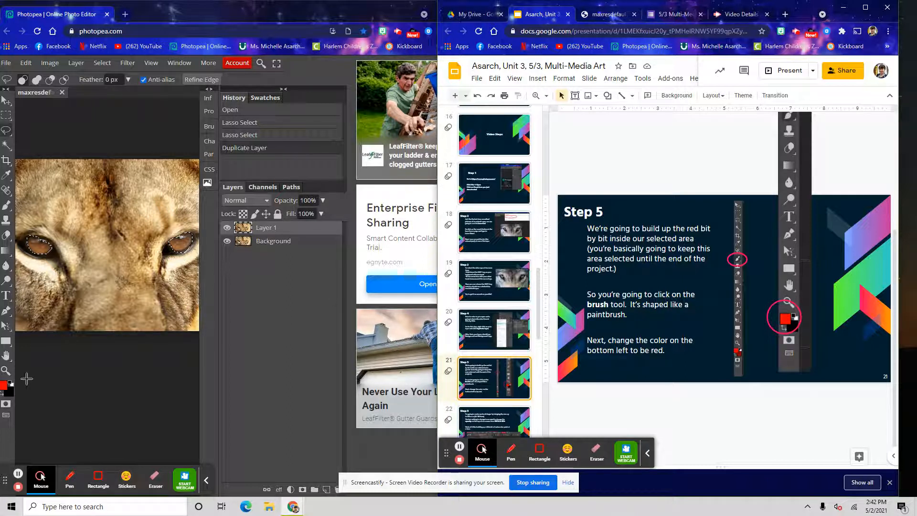
Set the foreground color to pure red, ff0000
left_click(3, 388)
left_click(205, 287)
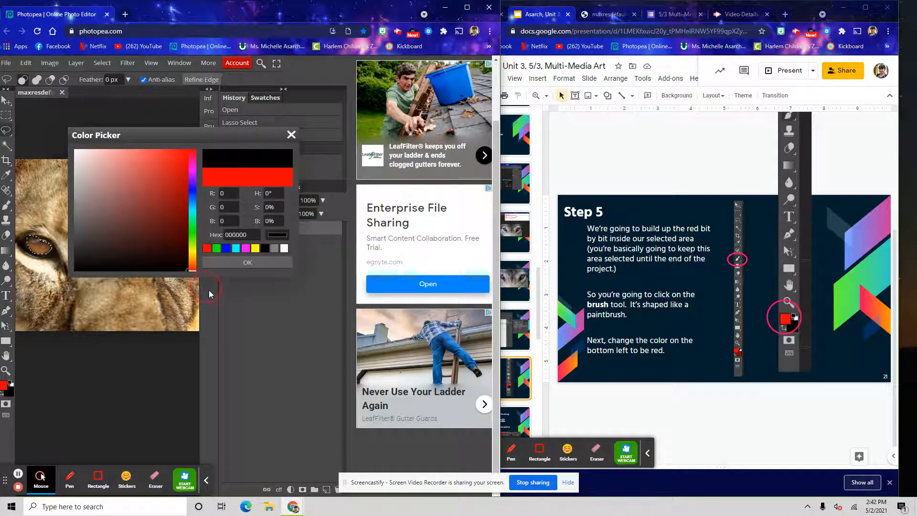
left_click(230, 266)
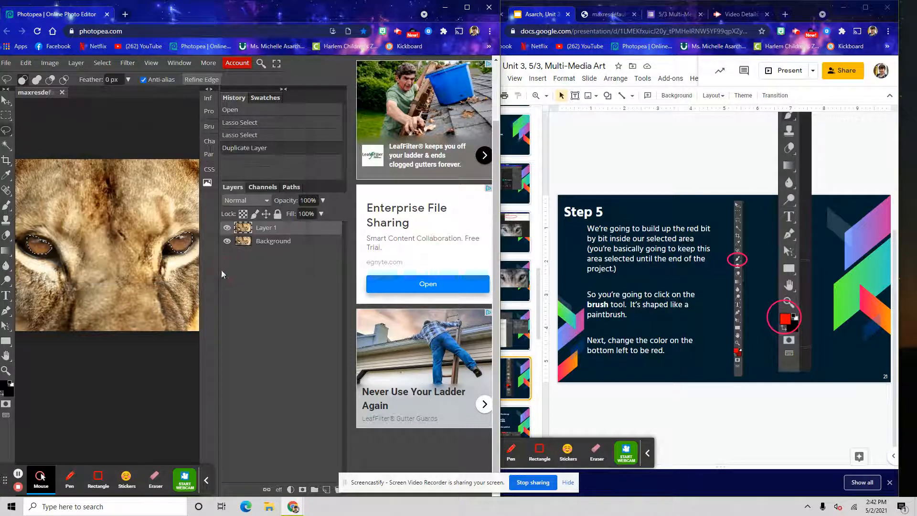
left_click(3, 387)
left_click_drag(160, 199, 230, 131)
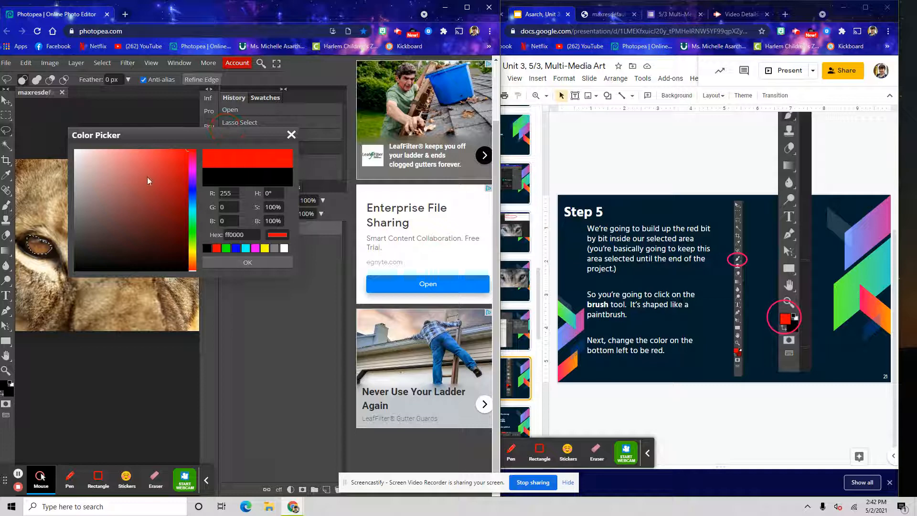
left_click_drag(191, 174, 206, 163)
left_click_drag(192, 251, 205, 140)
mouse_move(155, 181)
left_mouse_down()
mouse_move(150, 188)
mouse_move(166, 183)
mouse_move(193, 137)
mouse_move(172, 159)
mouse_move(200, 150)
left_mouse_up()
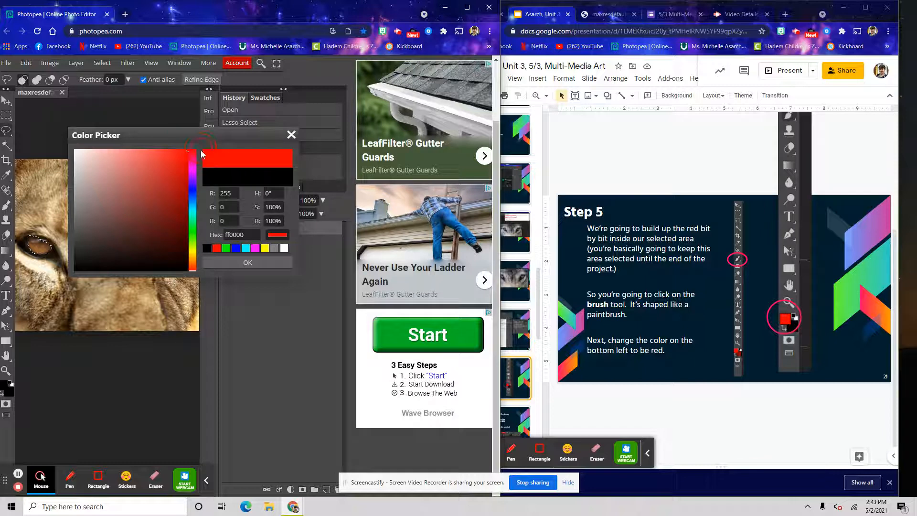
left_click(247, 263)
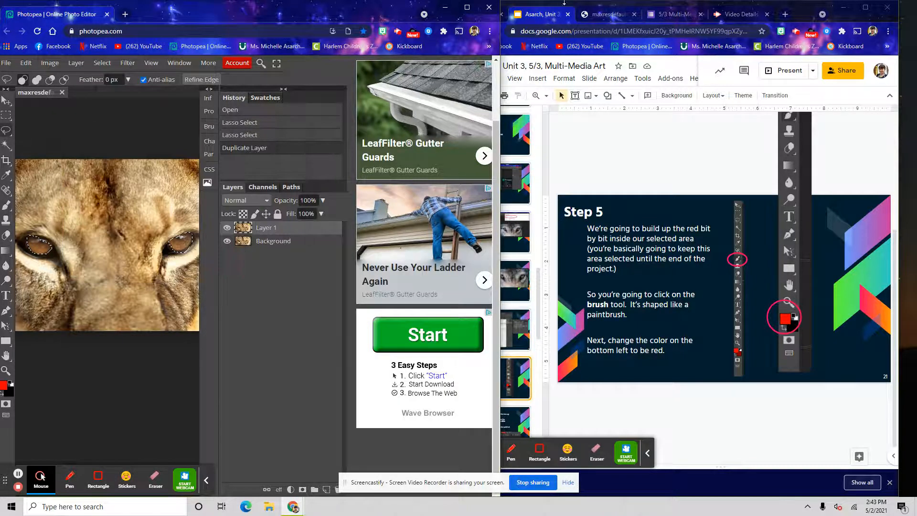
Review the Step 5 instruction slides on brush settings
left_click(564, 3)
left_click(494, 376)
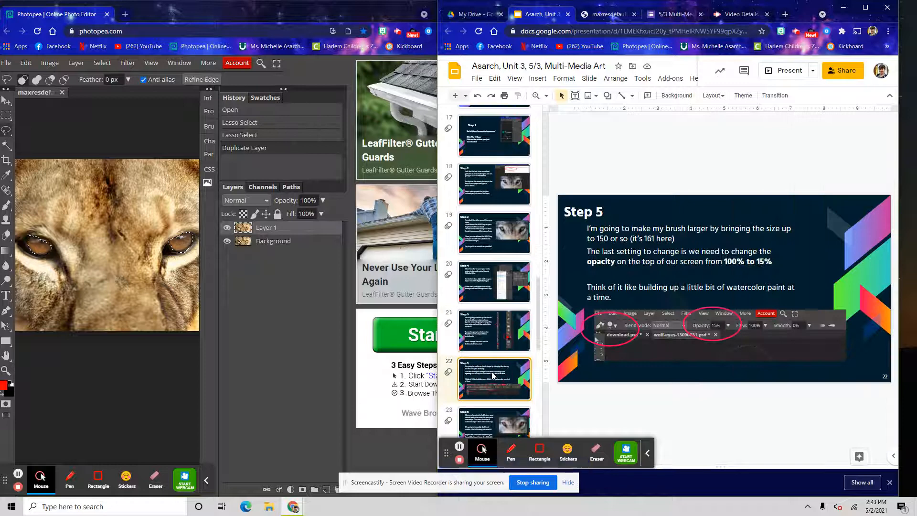
key("Up")
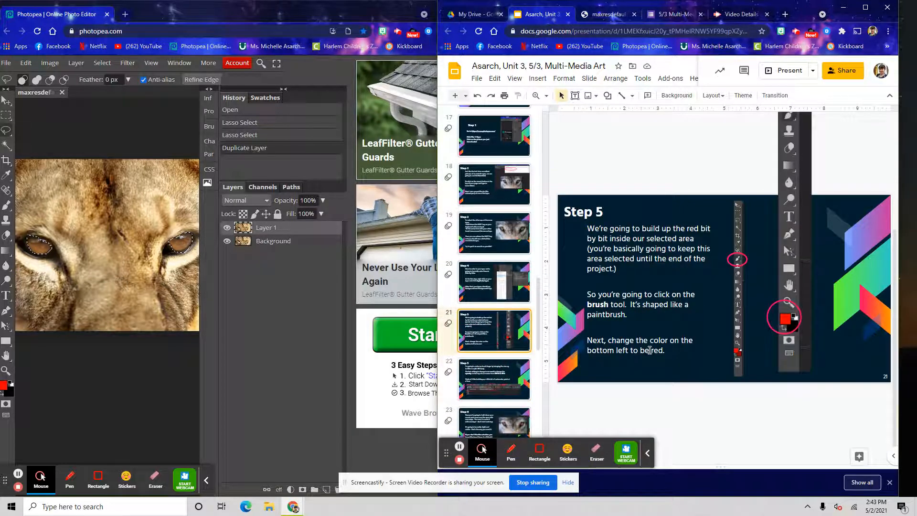
left_click_drag(628, 314, 572, 293)
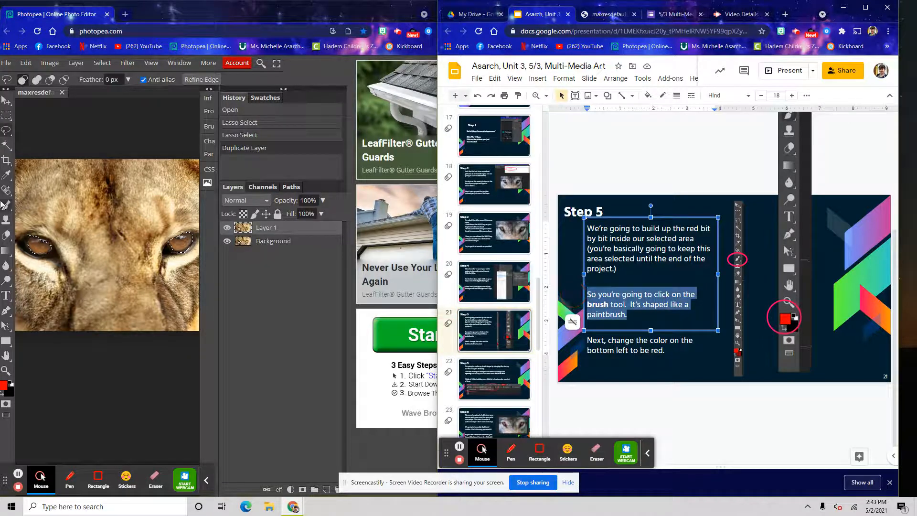
Activate the Brush Tool by searching for brush
left_click(6, 206)
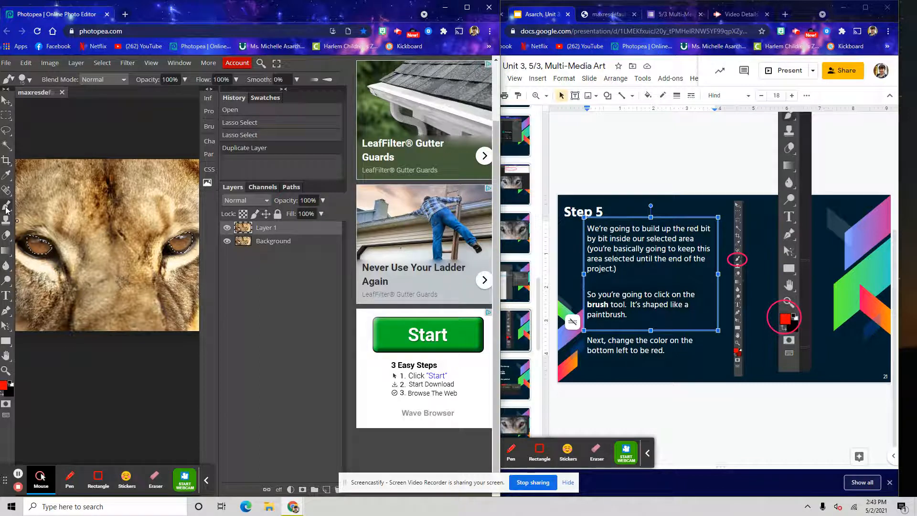
left_click(260, 64)
type("brush")
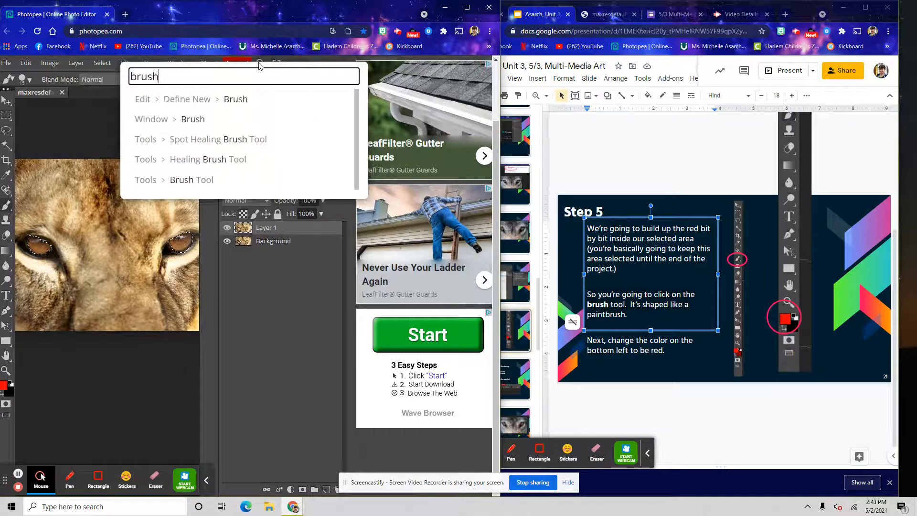
left_click(203, 180)
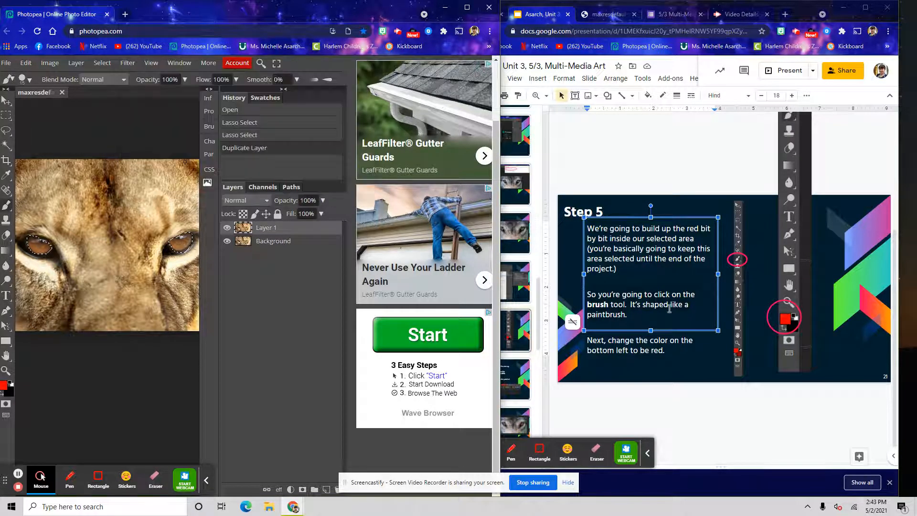
Open the slide describing brush size and opacity settings
left_click(516, 376)
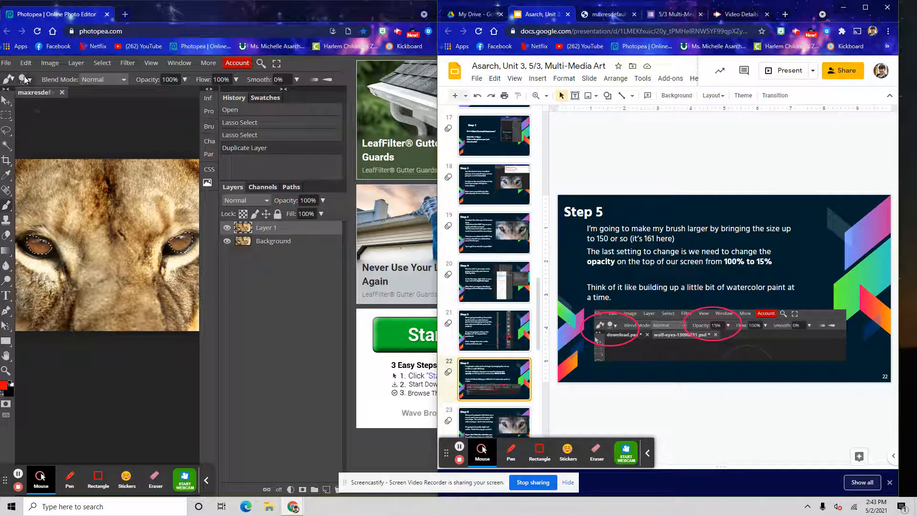
Set the brush size to about 253 px
left_click(145, 2)
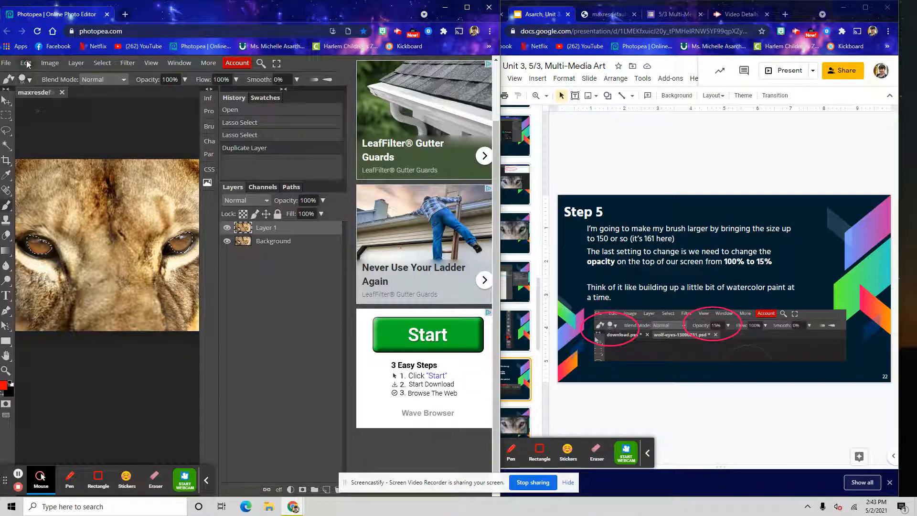
left_click(23, 79)
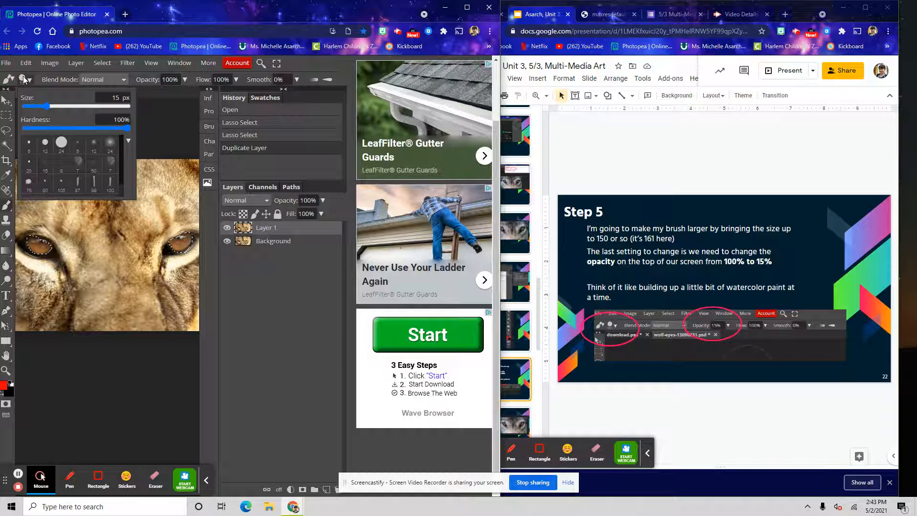
left_click_drag(46, 106, 87, 106)
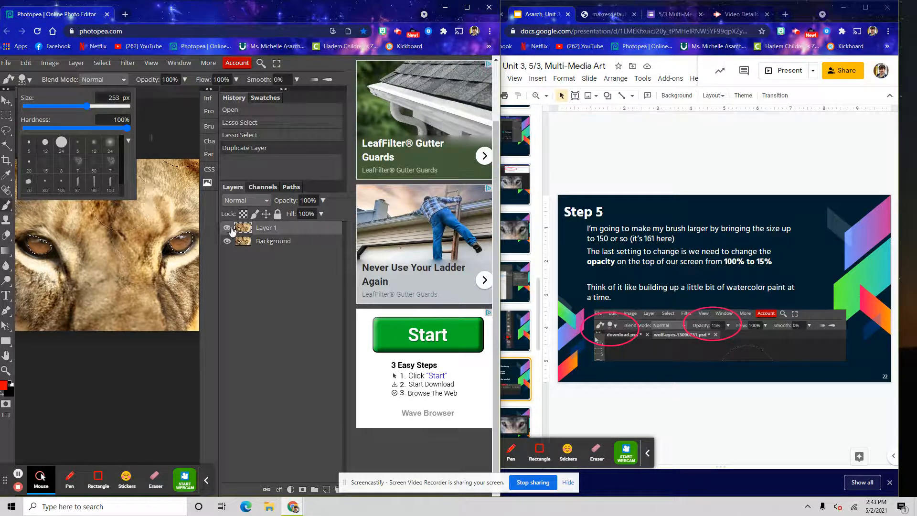
Set the brush opacity to 15%
left_click(652, 3)
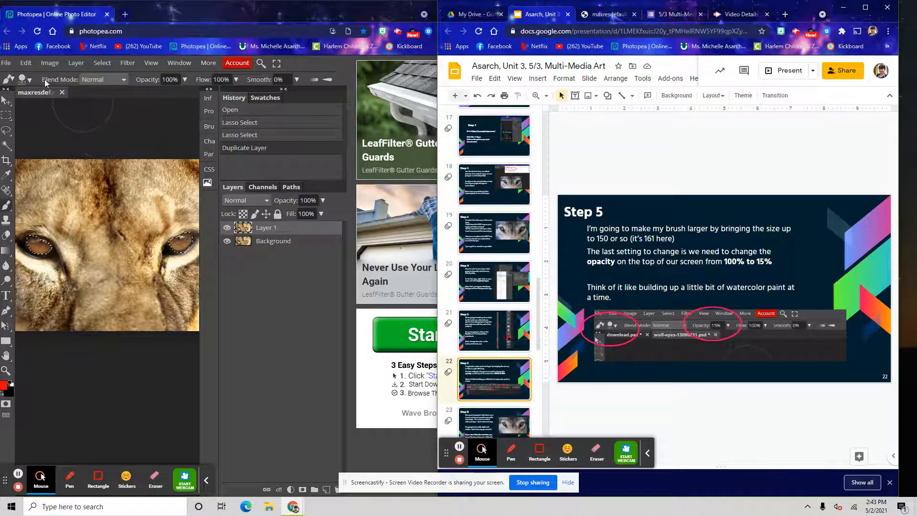
left_click(191, 77)
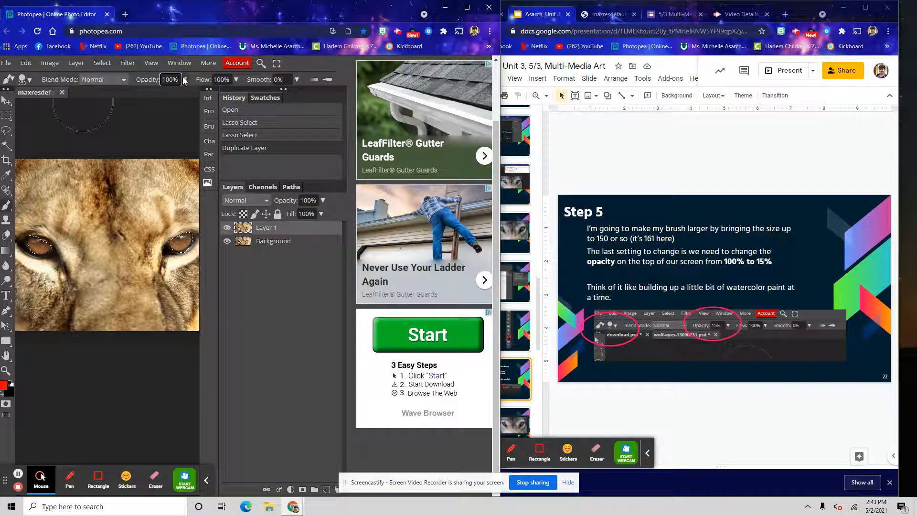
left_click(184, 79)
left_click_drag(187, 95, 168, 93)
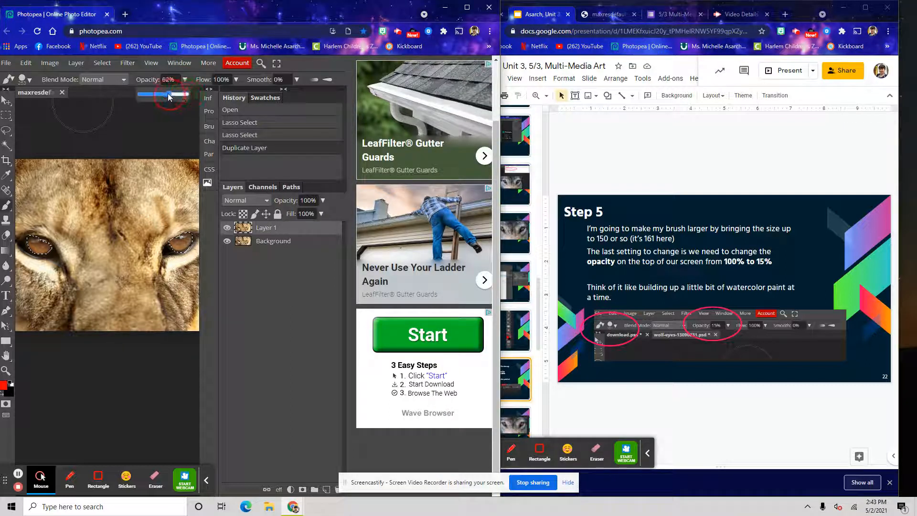
left_click_drag(151, 93, 149, 96)
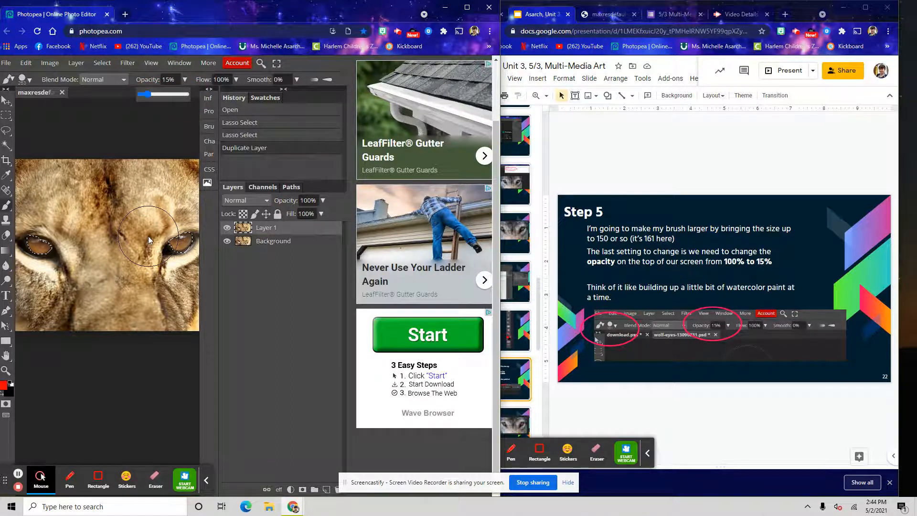
Paint one continuous red brush stroke over both selected eyes on Layer 1
left_click(521, 267)
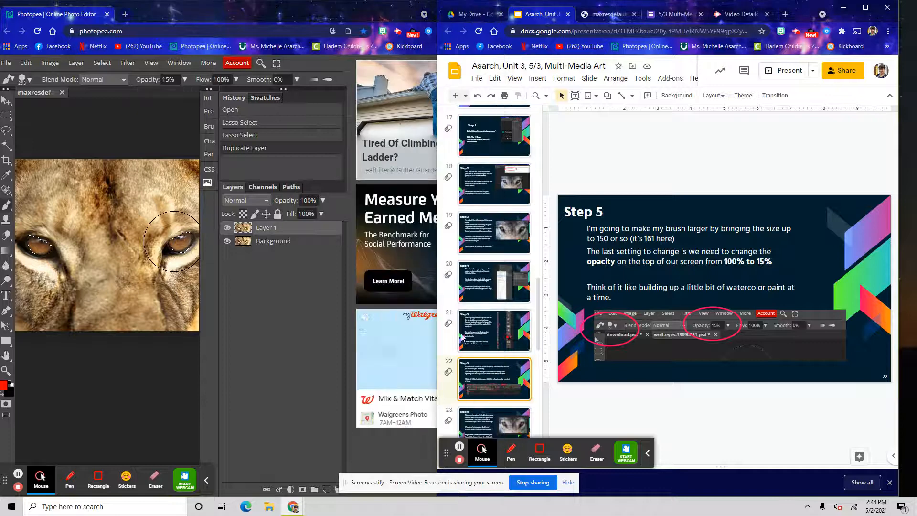
scroll(468, 354, "down", 2)
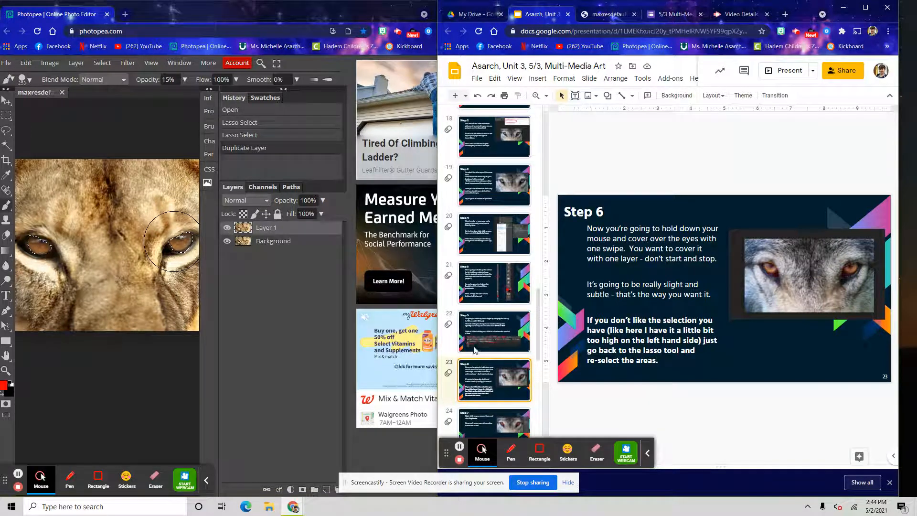
left_click(146, 278)
mouse_move(159, 264)
left_mouse_down()
mouse_move(177, 238)
mouse_move(42, 263)
mouse_move(42, 231)
mouse_move(126, 266)
mouse_move(157, 220)
mouse_move(181, 258)
mouse_move(120, 204)
left_mouse_up()
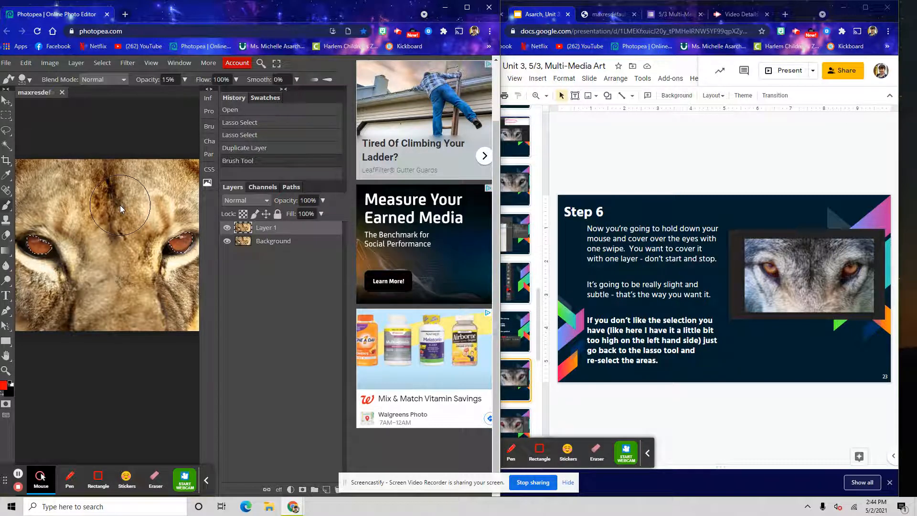
Duplicate Layer 1 and paint another red stroke over the eyes on the new copy
left_click(683, 3)
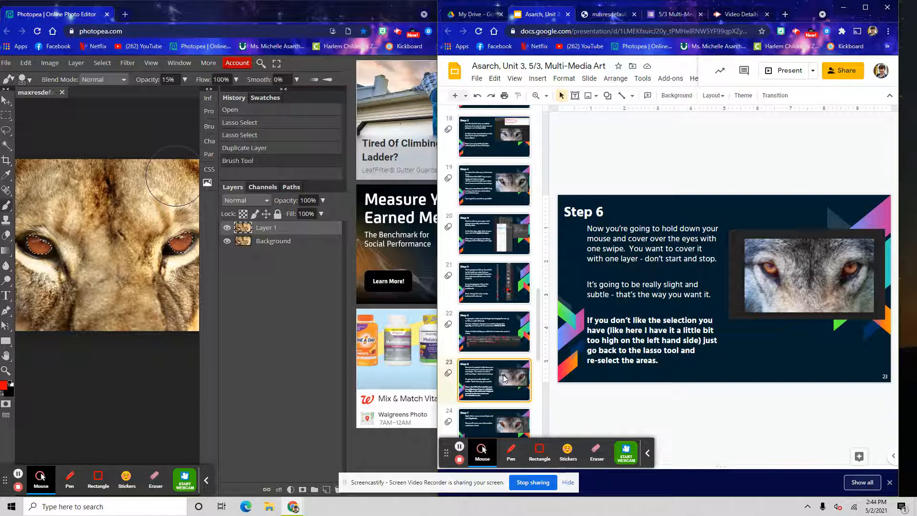
scroll(501, 400, "down", 1)
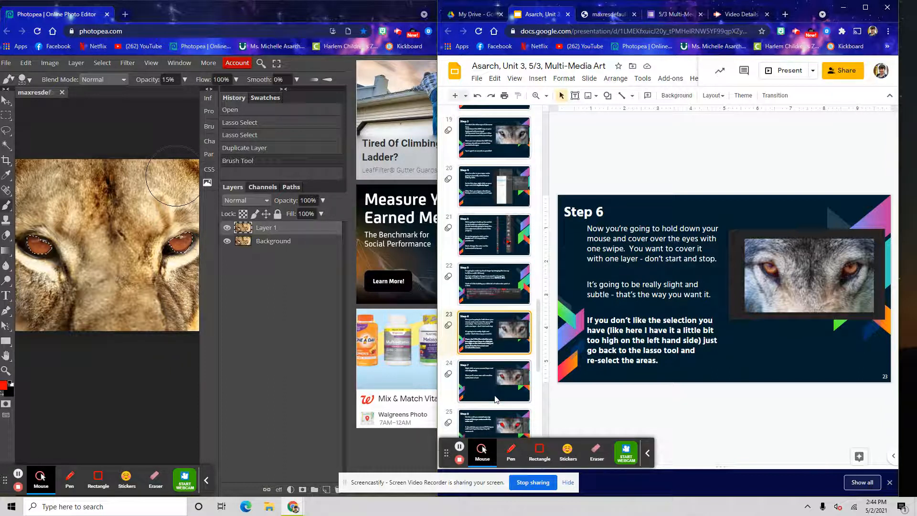
left_click(495, 382)
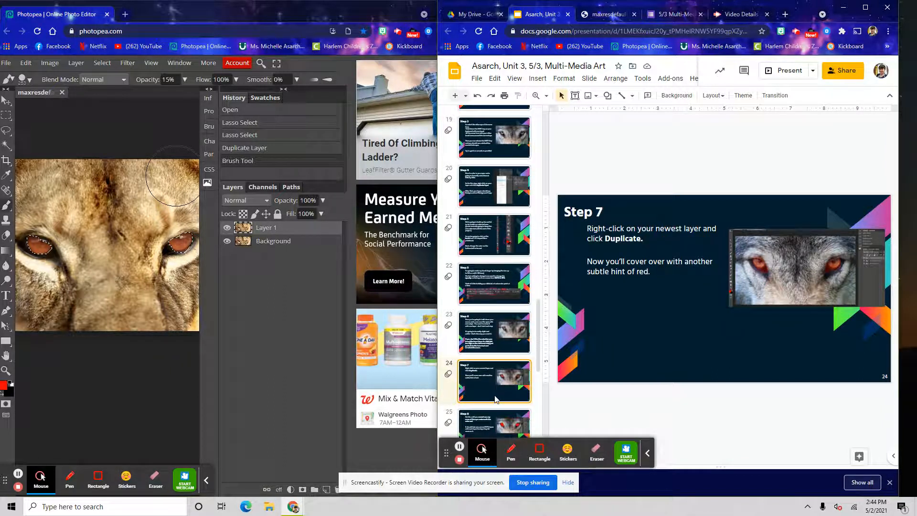
right_click(267, 225)
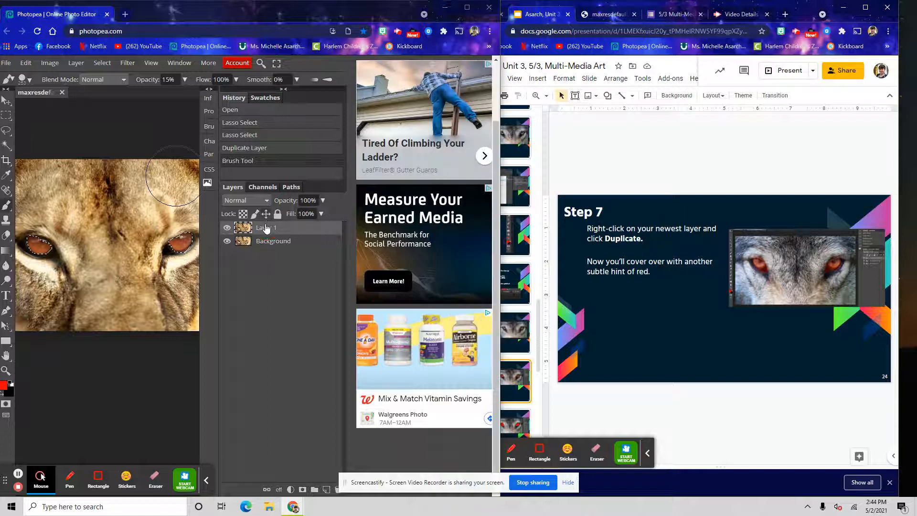
left_click(242, 260)
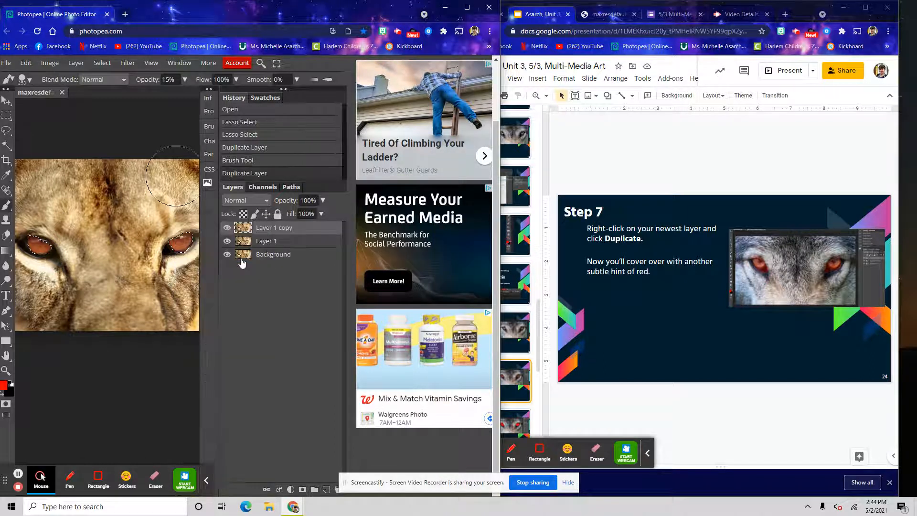
mouse_move(158, 239)
left_mouse_down()
mouse_move(155, 268)
mouse_move(178, 253)
mouse_move(185, 229)
mouse_move(48, 265)
mouse_move(43, 246)
left_mouse_up()
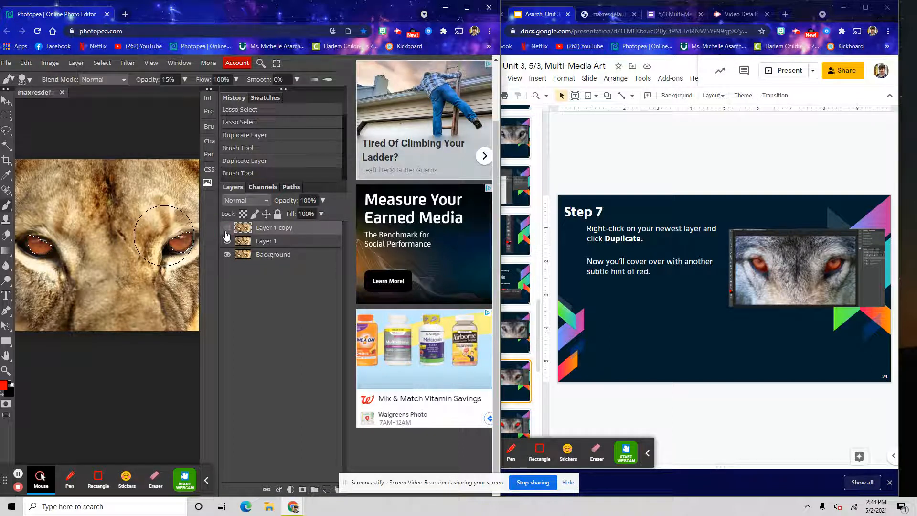
Duplicate the top layer twice, painting a red stroke over the eyes on each new copy
left_click(515, 374)
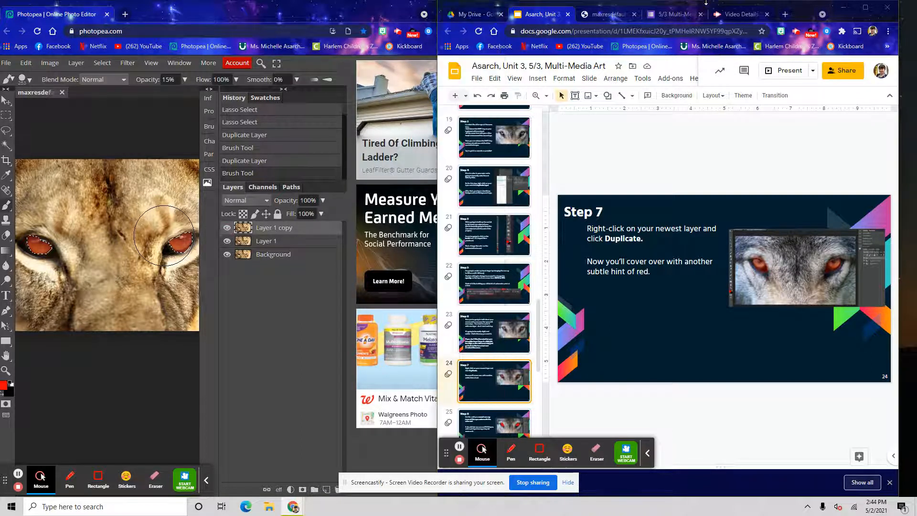
scroll(476, 376, "down", 1)
left_click(476, 375)
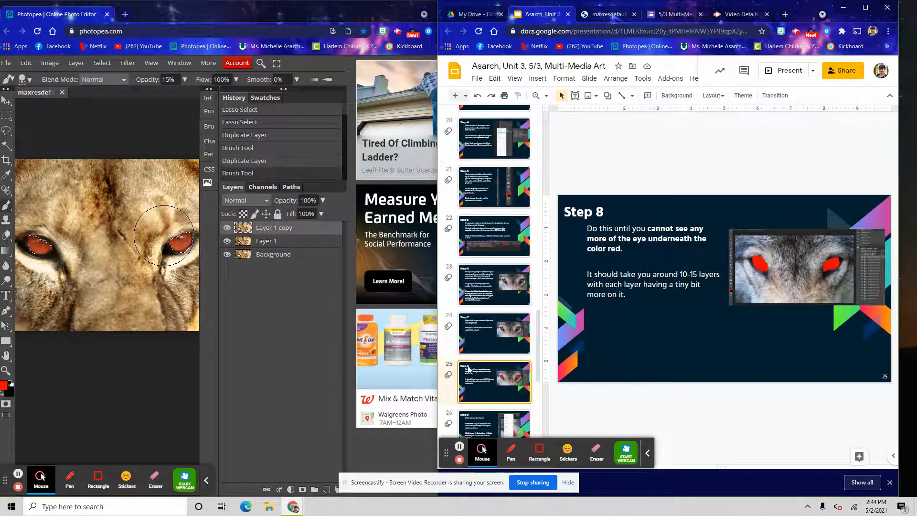
right_click(265, 230)
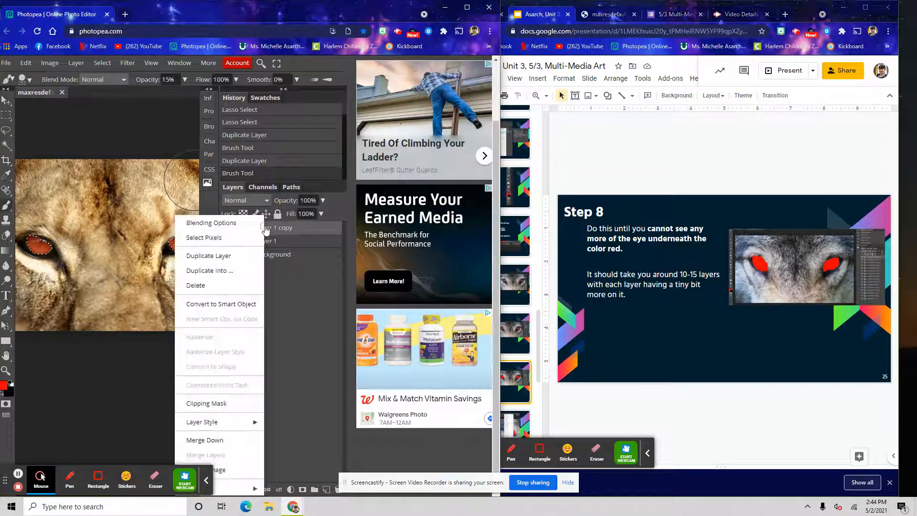
left_click(241, 253)
mouse_move(163, 246)
left_mouse_down()
mouse_move(178, 266)
mouse_move(60, 225)
mouse_move(46, 232)
mouse_move(181, 220)
left_mouse_up()
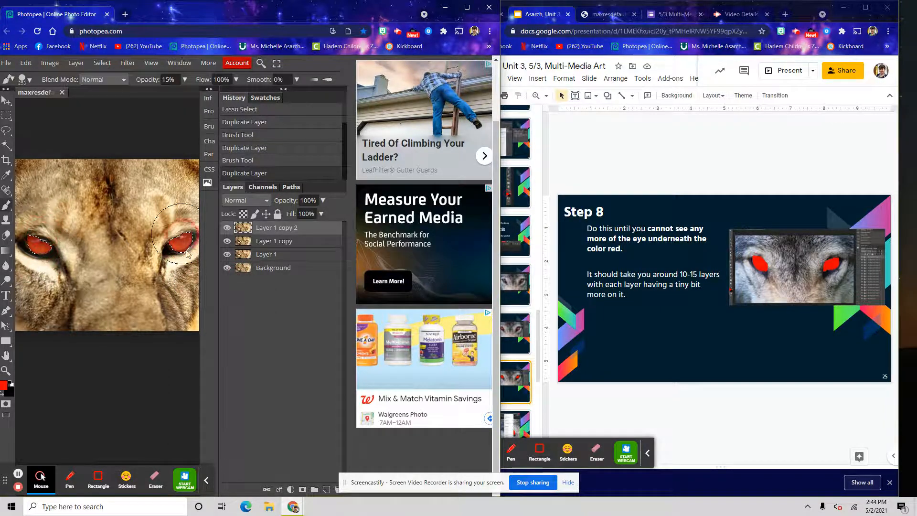
right_click(300, 237)
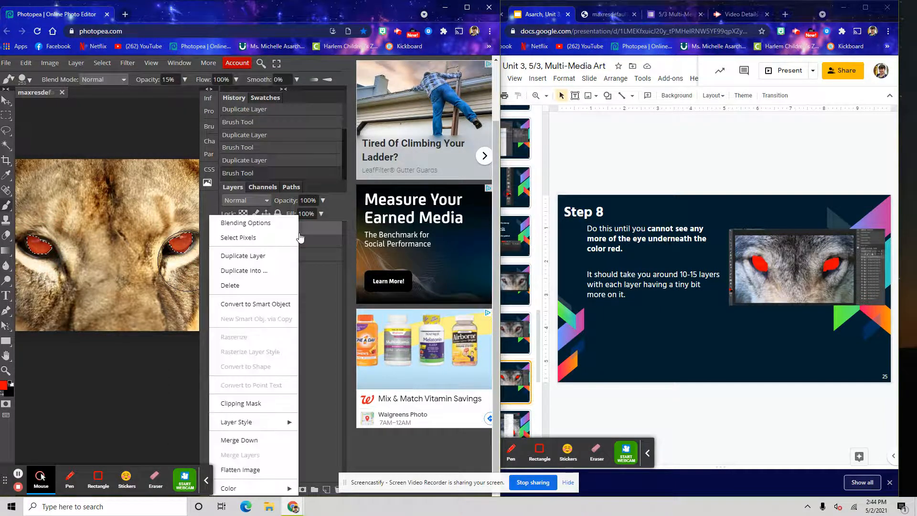
left_click(253, 256)
mouse_move(189, 258)
left_mouse_down()
mouse_move(196, 252)
mouse_move(169, 225)
mouse_move(53, 267)
mouse_move(43, 239)
mouse_move(129, 209)
left_mouse_up()
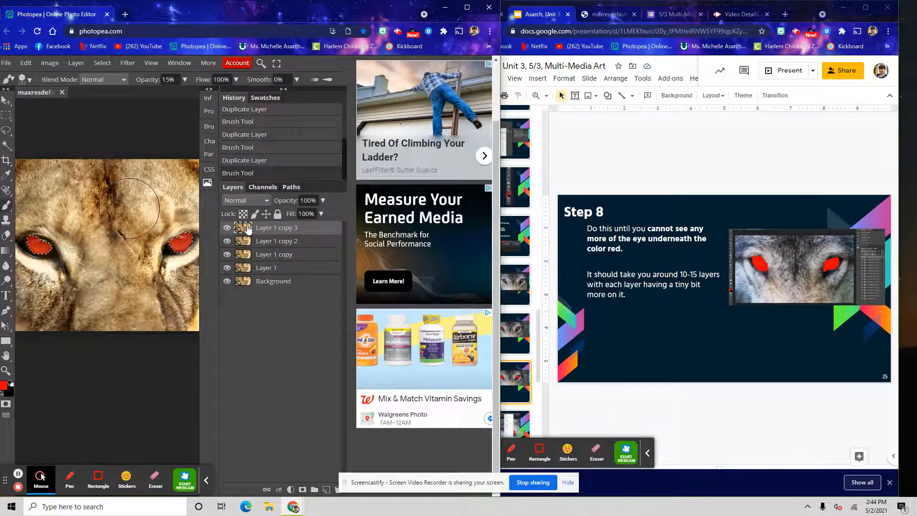
Create three more duplicates of the top layer, each with a red stroke over the eyes
right_click(244, 227)
left_click(265, 257)
mouse_move(190, 252)
left_mouse_down()
mouse_move(52, 254)
mouse_move(39, 214)
mouse_move(74, 230)
mouse_move(143, 230)
left_mouse_up()
right_click(271, 233)
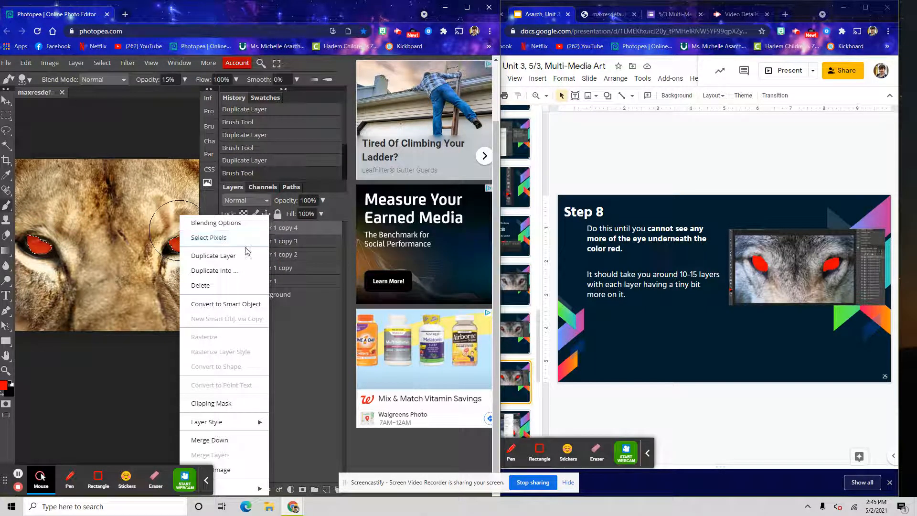
left_click(243, 256)
mouse_move(177, 251)
left_mouse_down()
mouse_move(95, 283)
mouse_move(41, 271)
mouse_move(31, 250)
left_mouse_up()
right_click(268, 230)
left_click(225, 262)
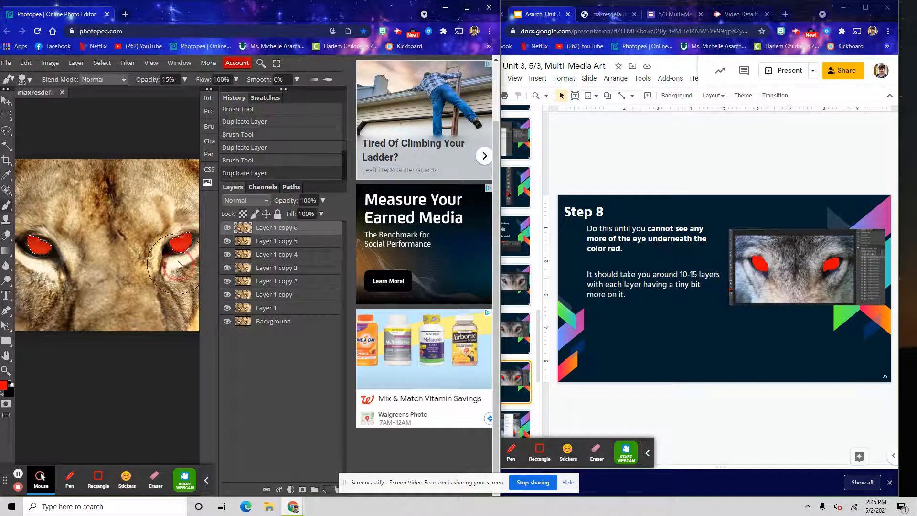
left_click_drag(40, 240, 36, 247)
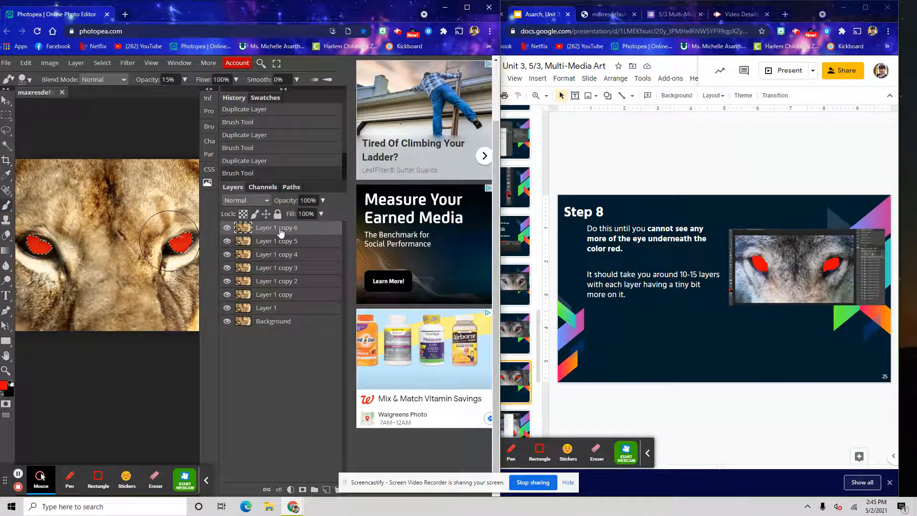
Step through the layer stack from Background up to the top copy to check the red buildup
left_click(256, 323)
left_click(260, 308)
left_click(262, 294)
left_click(263, 283)
left_click(269, 268)
left_click(270, 255)
left_click(272, 242)
left_click(275, 228)
Duplicate the top layer three more times, painting a red stroke over the eyes each time
right_click(276, 233)
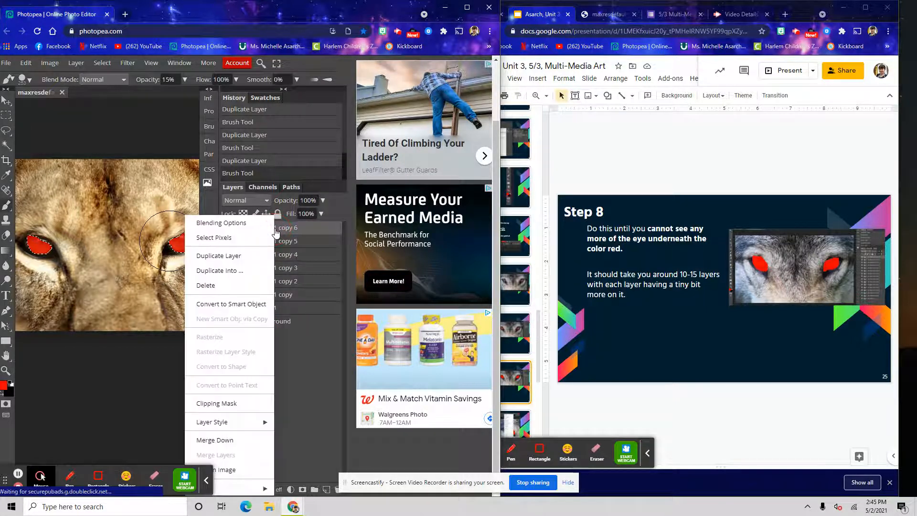
left_click(254, 258)
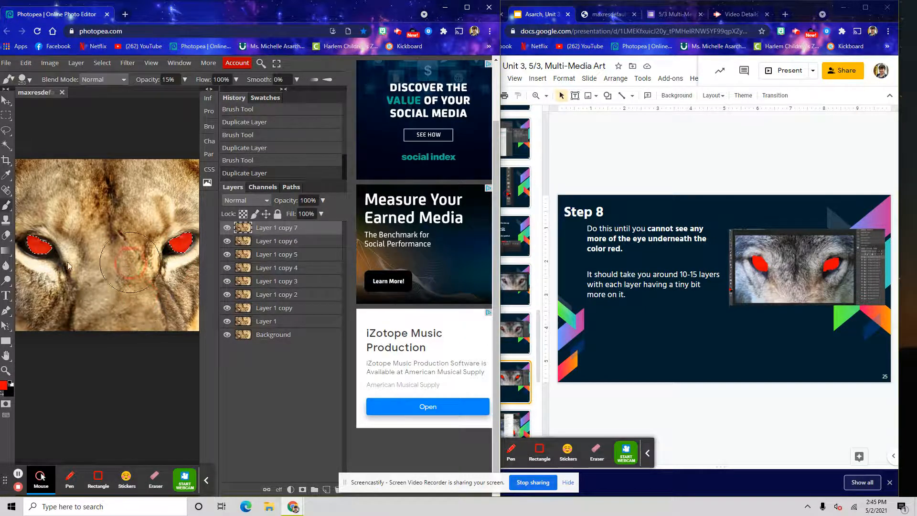
left_click_drag(40, 265, 178, 273)
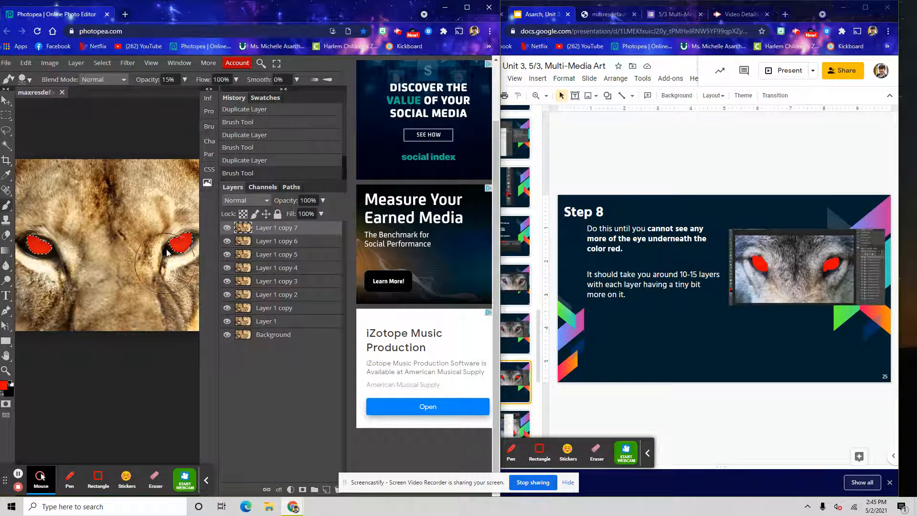
right_click(286, 231)
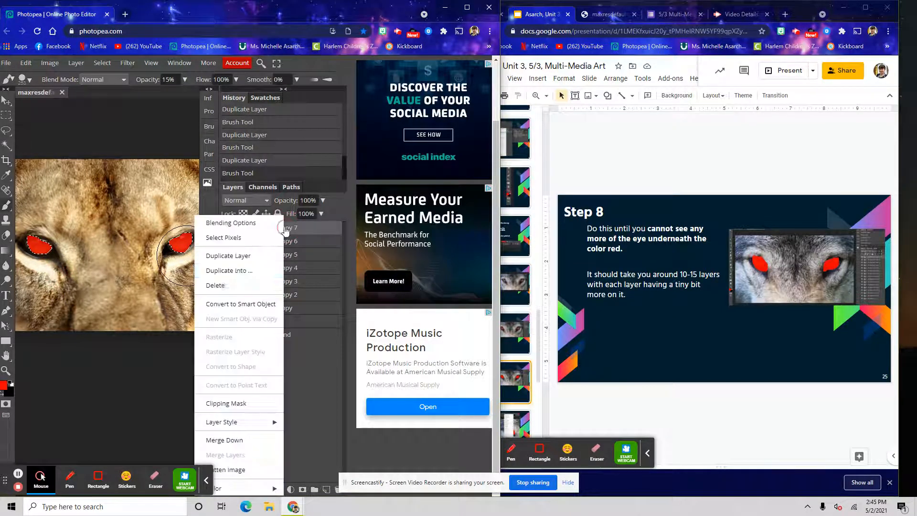
left_click(234, 254)
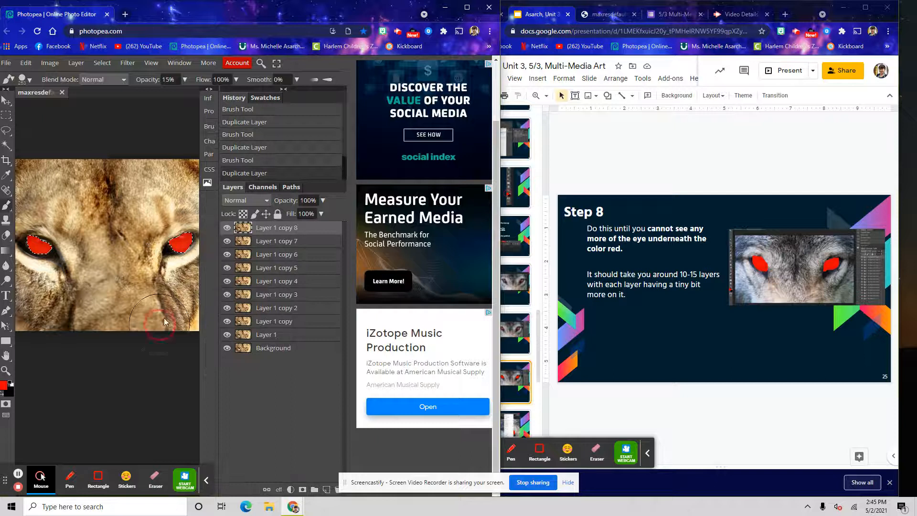
mouse_move(21, 255)
left_mouse_down()
mouse_move(139, 273)
mouse_move(170, 297)
mouse_move(190, 274)
left_mouse_up()
right_click(257, 232)
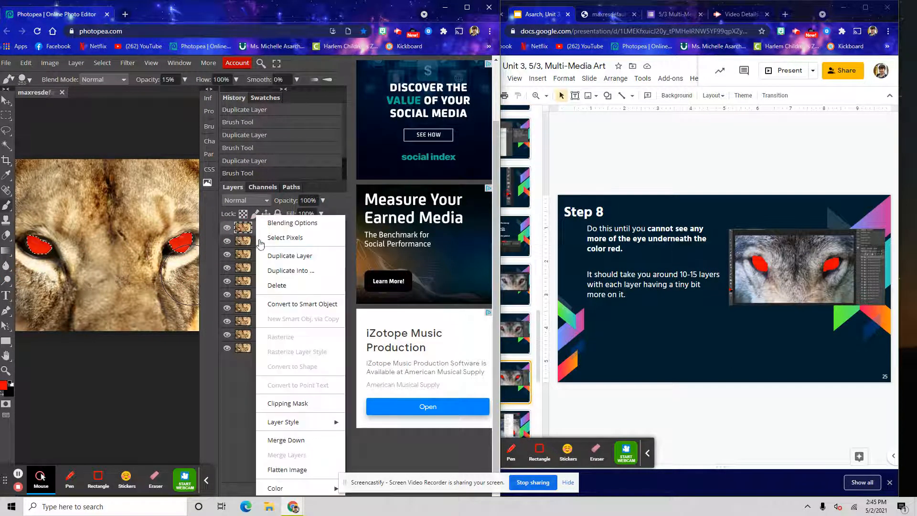
left_click(284, 256)
mouse_move(167, 283)
left_mouse_down()
mouse_move(182, 236)
mouse_move(162, 246)
mouse_move(51, 244)
mouse_move(8, 285)
mouse_move(64, 252)
mouse_move(144, 275)
mouse_move(191, 235)
left_mouse_up()
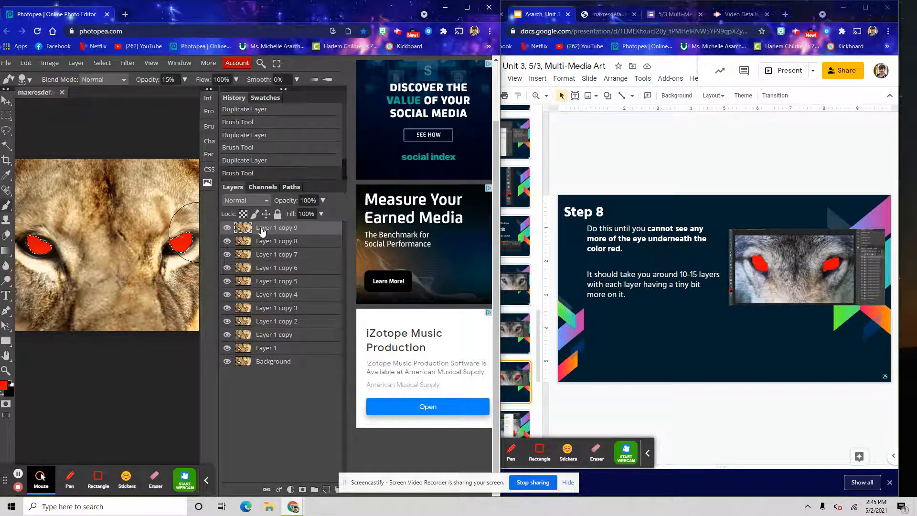
Add three further duplicates of the top layer, each with another red stroke over the eyes
right_click(262, 230)
left_click(222, 255)
mouse_move(167, 247)
left_mouse_down()
mouse_move(169, 256)
mouse_move(117, 284)
mouse_move(34, 305)
mouse_move(48, 248)
left_mouse_up()
right_click(246, 230)
left_click(272, 257)
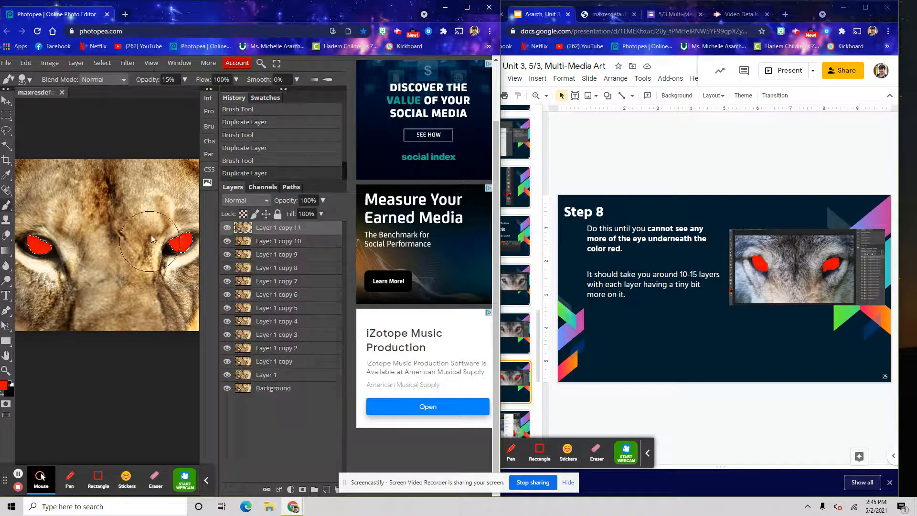
mouse_move(104, 295)
left_mouse_down()
mouse_move(53, 257)
mouse_move(43, 234)
mouse_move(48, 249)
left_mouse_up()
right_click(272, 231)
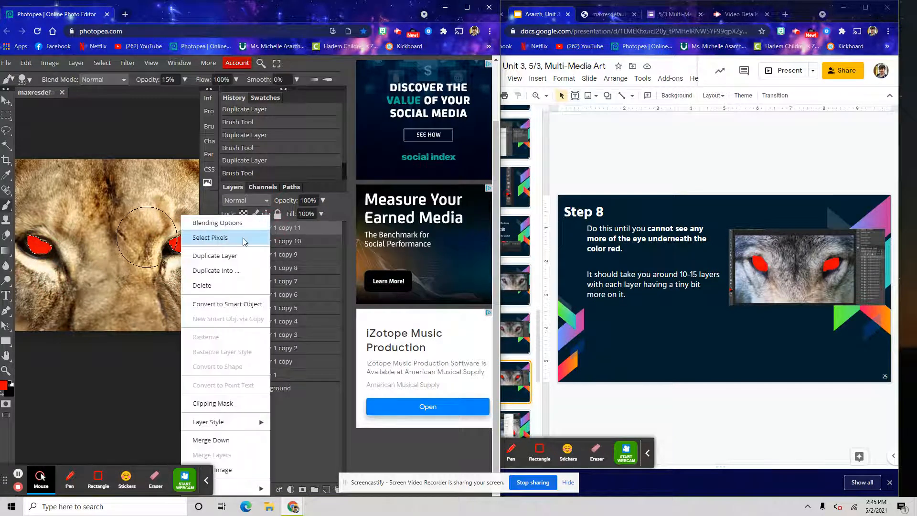
left_click(225, 254)
mouse_move(182, 255)
left_mouse_down()
mouse_move(173, 237)
mouse_move(40, 265)
mouse_move(41, 244)
left_mouse_up()
Duplicate the top layer once more and paint another red stroke over the eyes
right_click(258, 231)
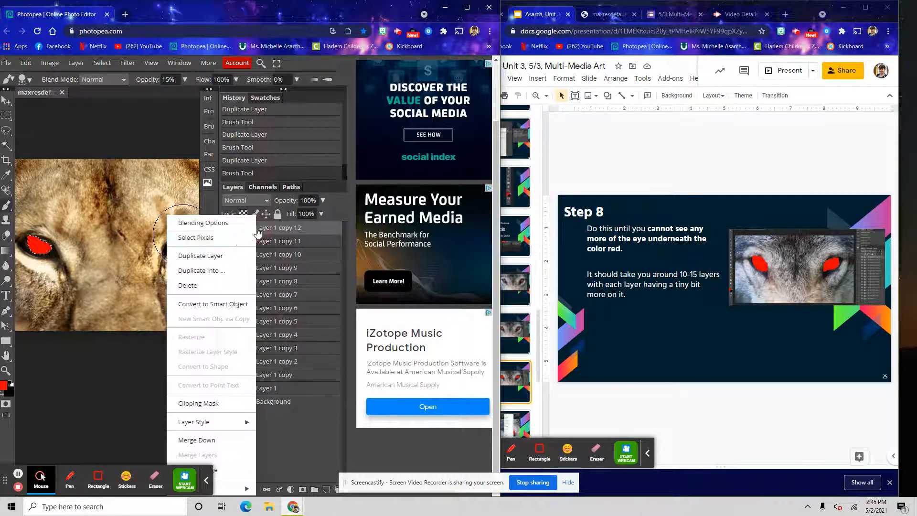
left_click(205, 256)
mouse_move(176, 237)
left_mouse_down()
mouse_move(186, 279)
mouse_move(168, 233)
mouse_move(5, 264)
mouse_move(26, 272)
mouse_move(199, 259)
left_mouse_up()
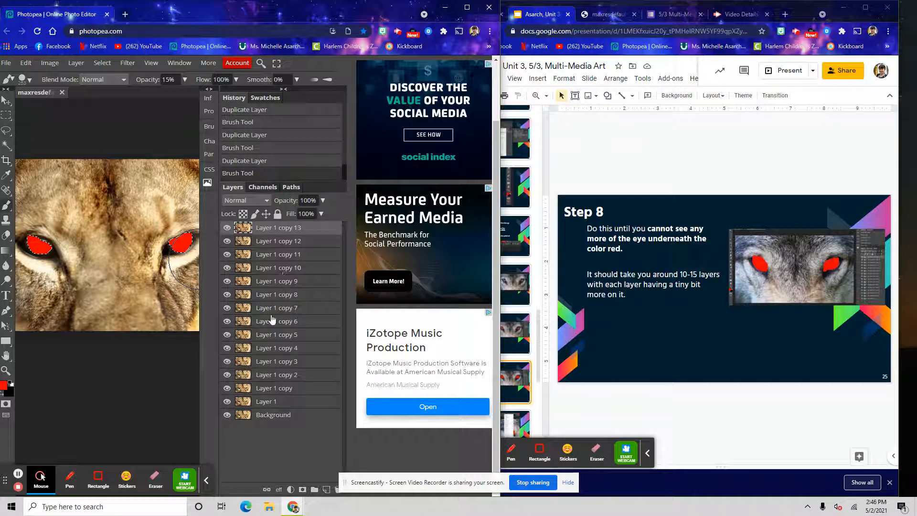
Toggle layer visibility through the stack to compare the red buildup over the eyes
left_click(269, 401, "shift")
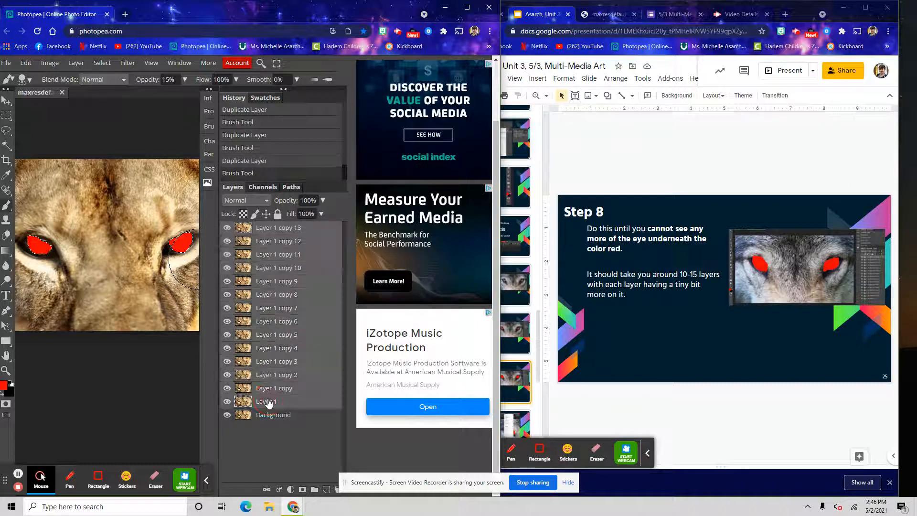
left_click(227, 228)
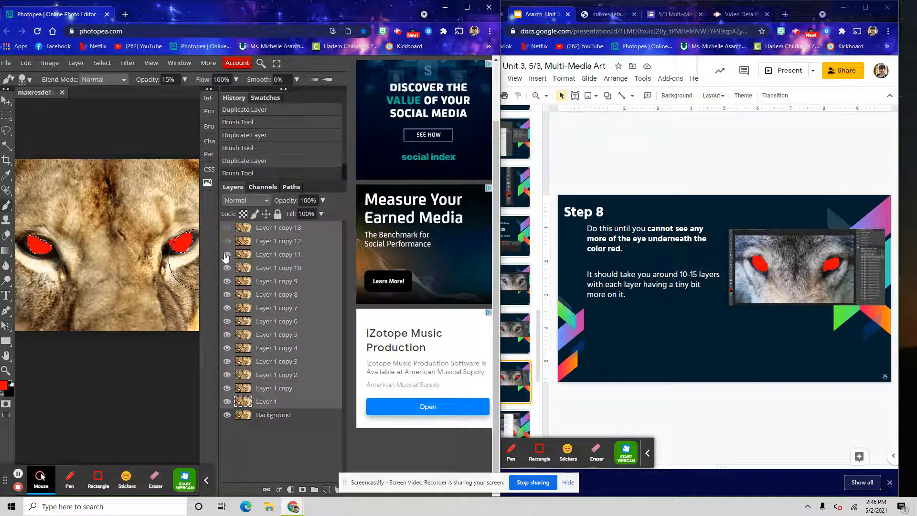
left_click(225, 321)
left_click(228, 310)
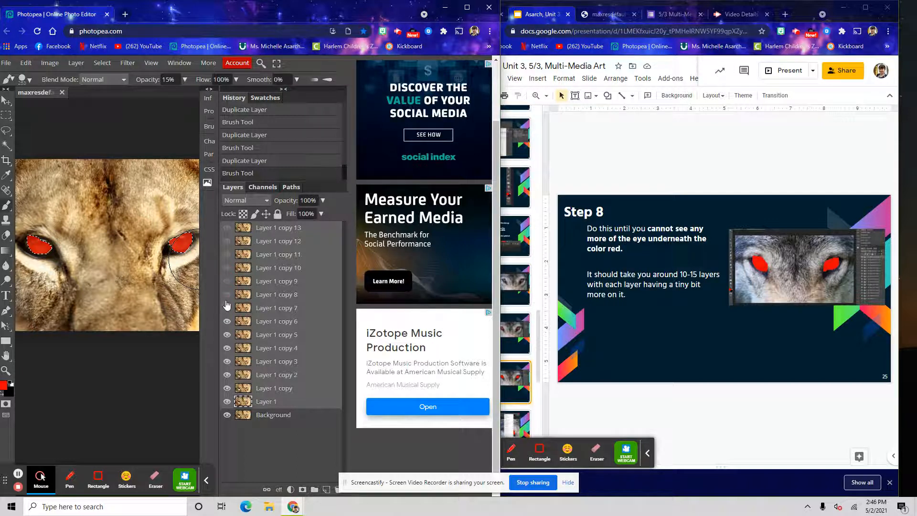
left_click(225, 255)
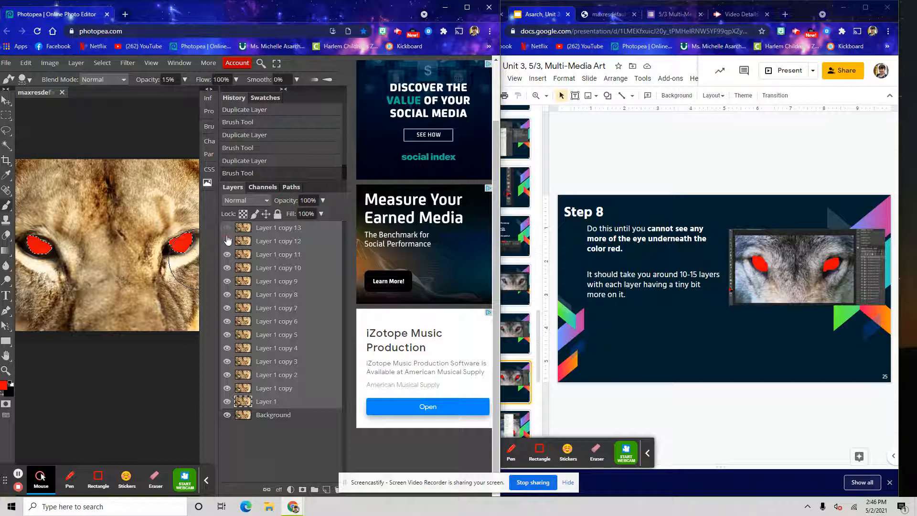
left_click(264, 416)
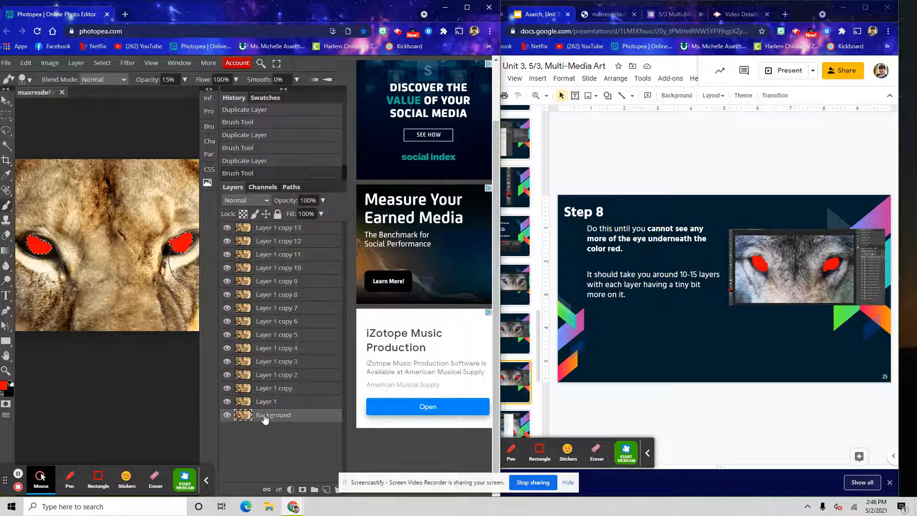
Advance the lesson slides to the Step 9 animation instructions
left_click(670, 79)
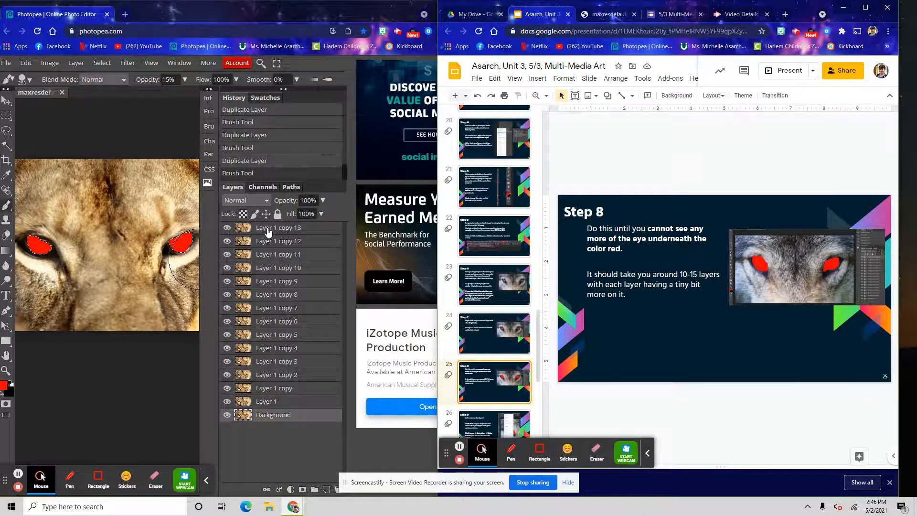
left_click(268, 230)
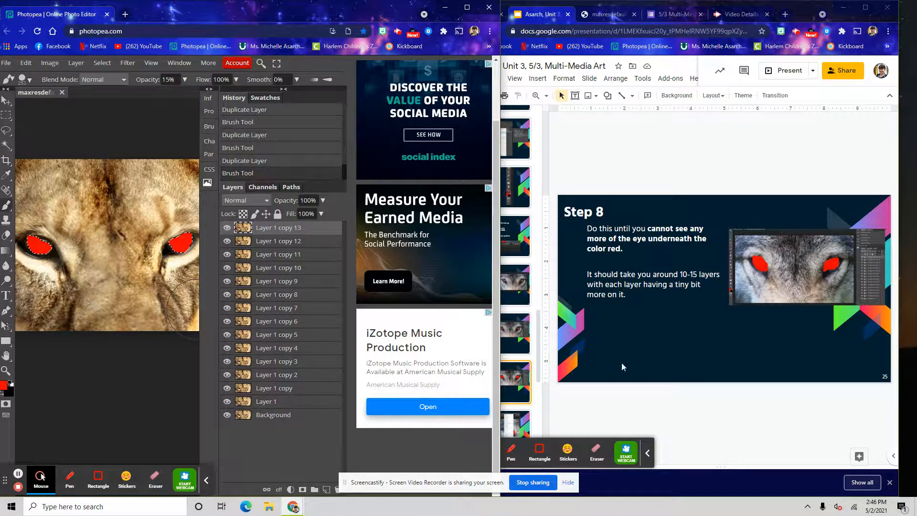
left_click(521, 385)
scroll(504, 370, "down", 2)
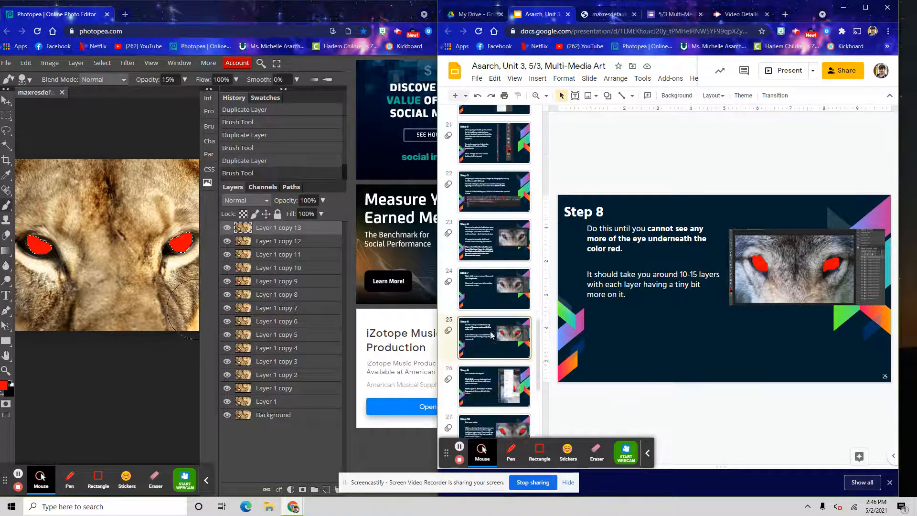
left_click(504, 368)
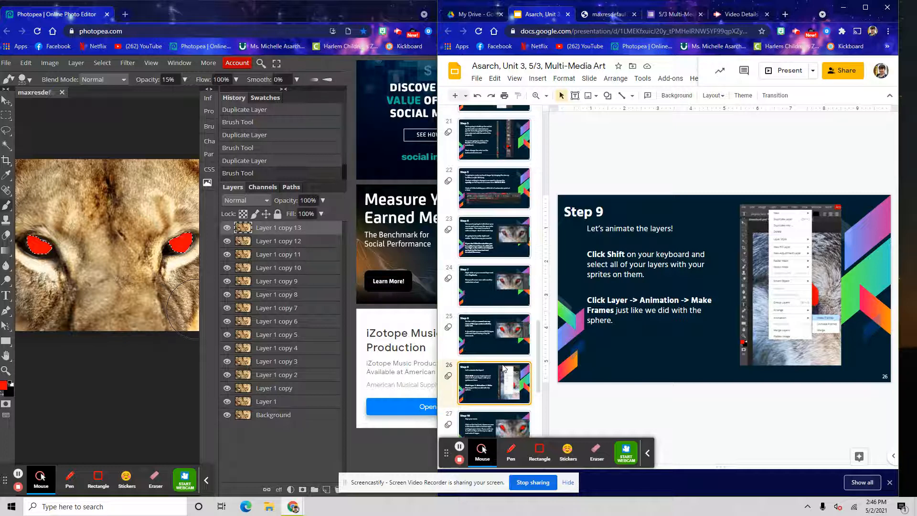
left_click(281, 235)
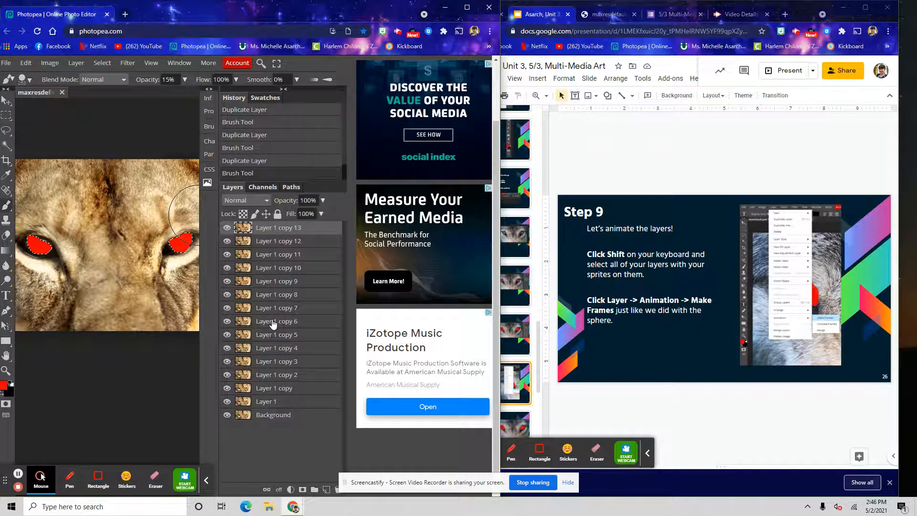
Select every layer from Background up to the top copy and turn them into animation frames with Make Frames
left_click(275, 416, "shift")
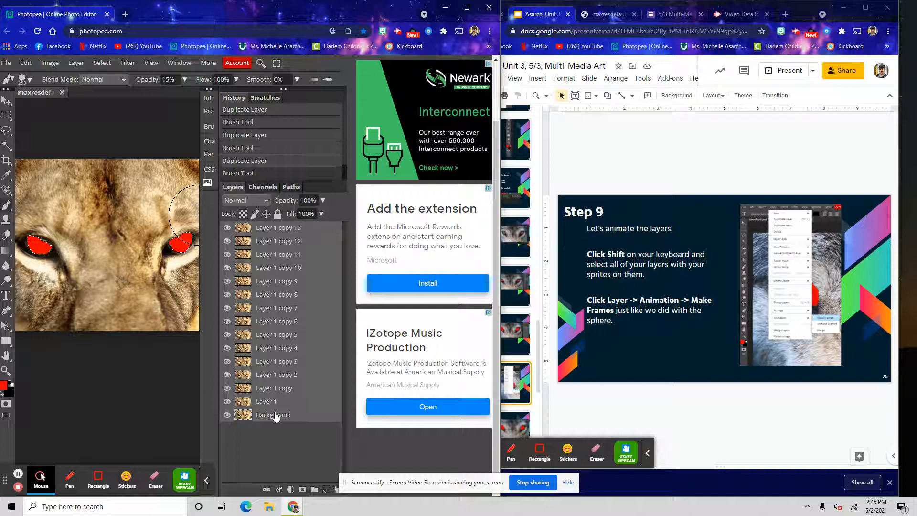
left_click(275, 415)
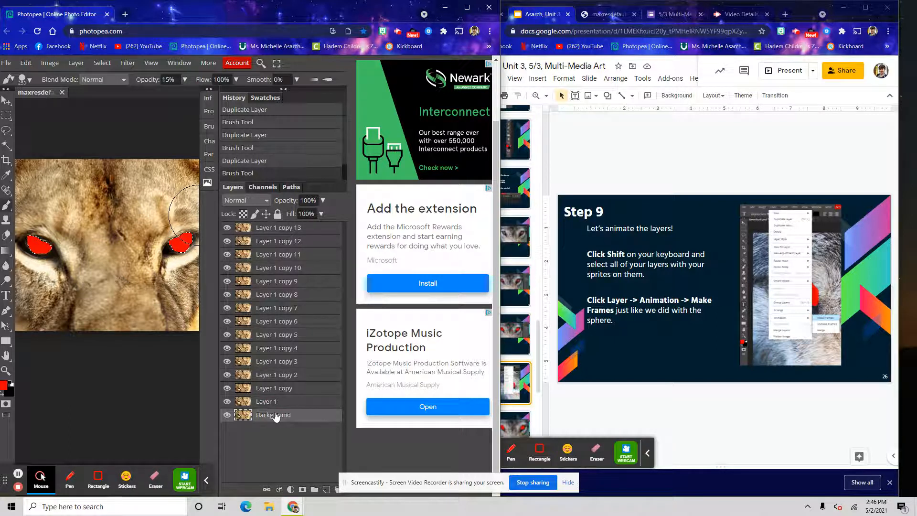
left_click(275, 402, "ctrl")
left_click(270, 387, "ctrl")
left_click(262, 374, "ctrl")
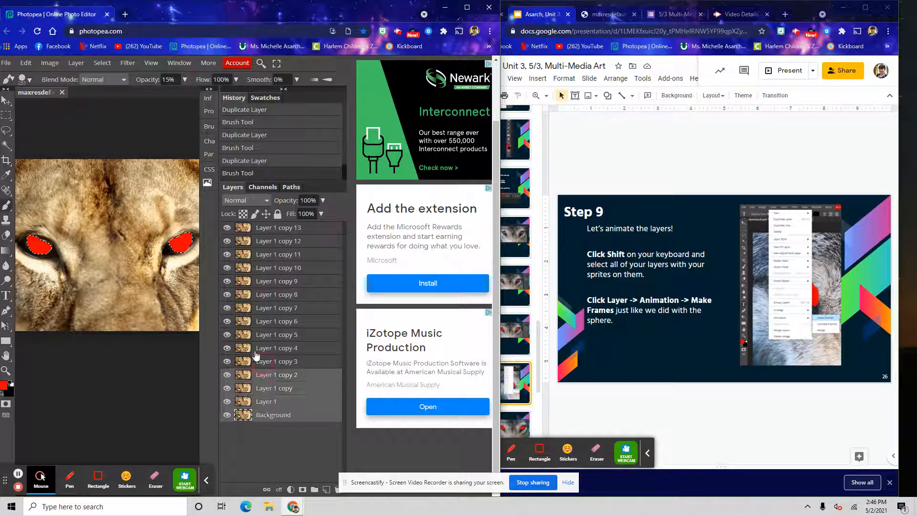
left_click(249, 363, "ctrl")
left_click(265, 362, "ctrl")
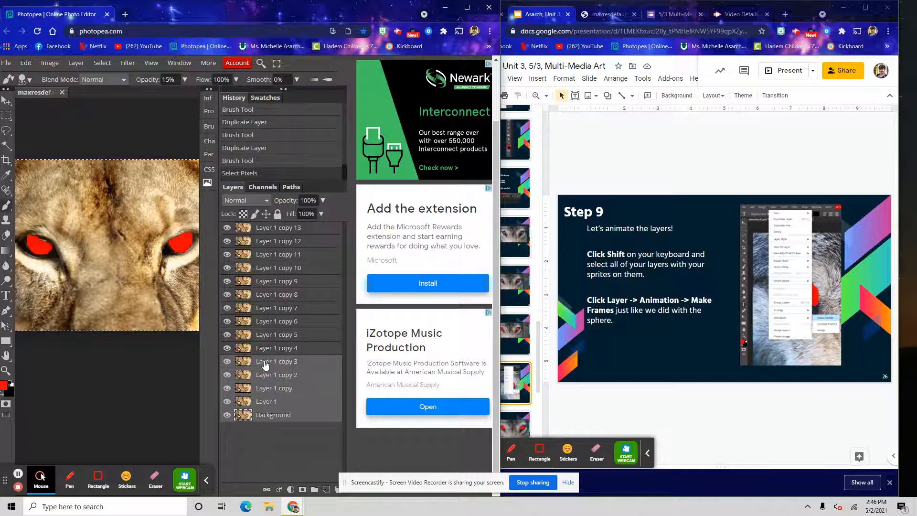
left_click(268, 349, "ctrl")
left_click(270, 335, "ctrl")
left_click(271, 319, "ctrl")
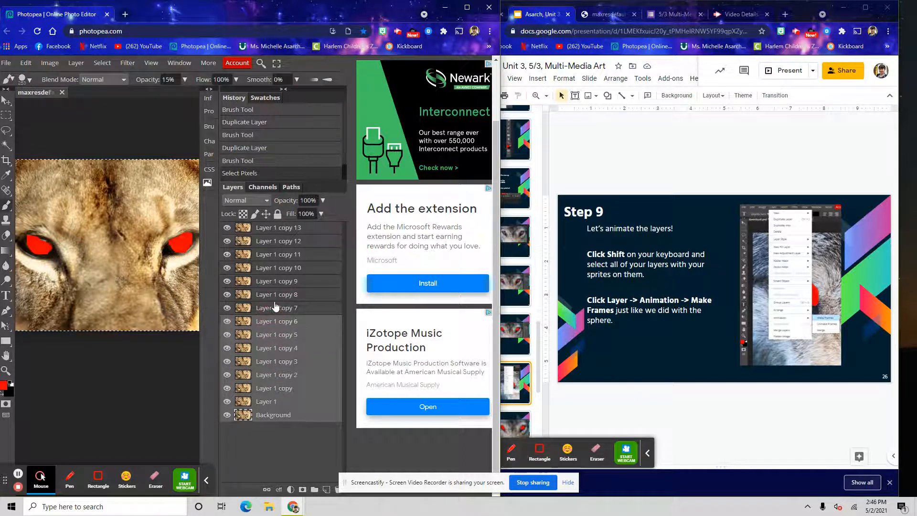
left_click(276, 308, "ctrl")
left_click(272, 295, "ctrl")
left_click(275, 281, "ctrl")
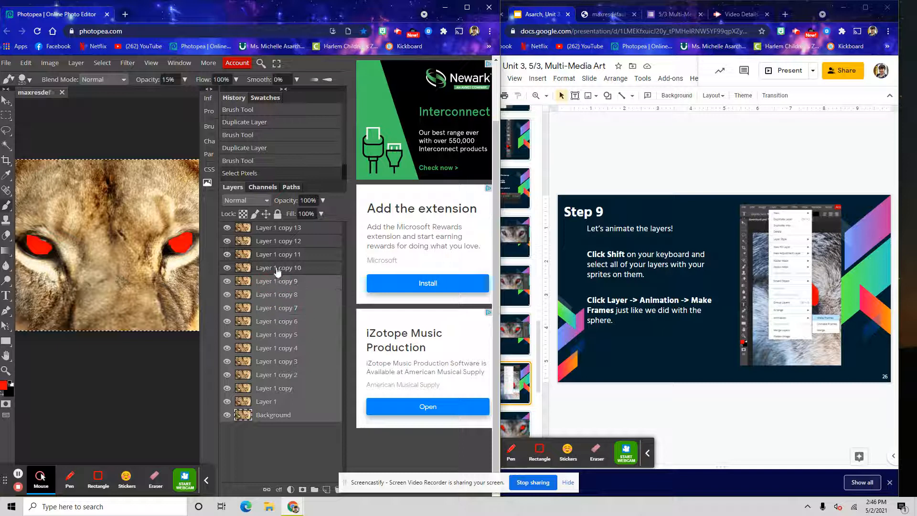
left_click(277, 267, "ctrl")
left_click(280, 254, "ctrl")
left_click(282, 243, "ctrl")
left_click(290, 228, "ctrl")
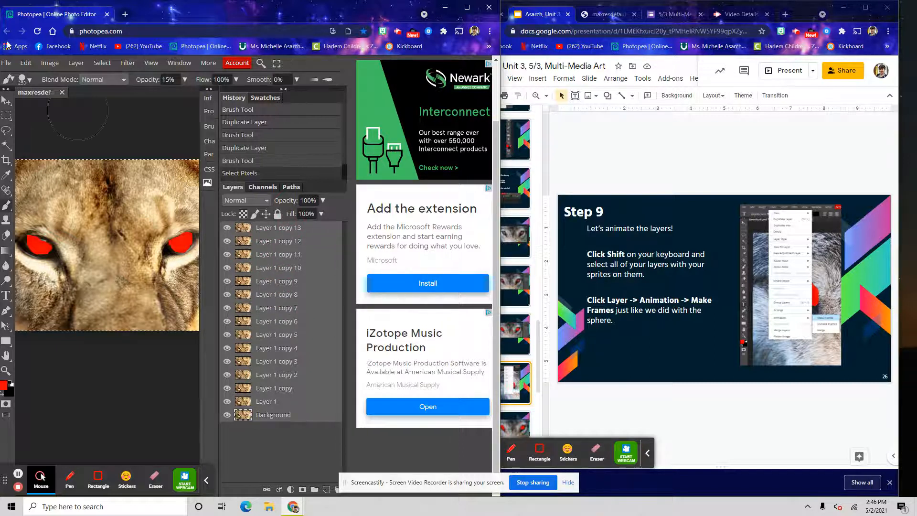
left_click(76, 63)
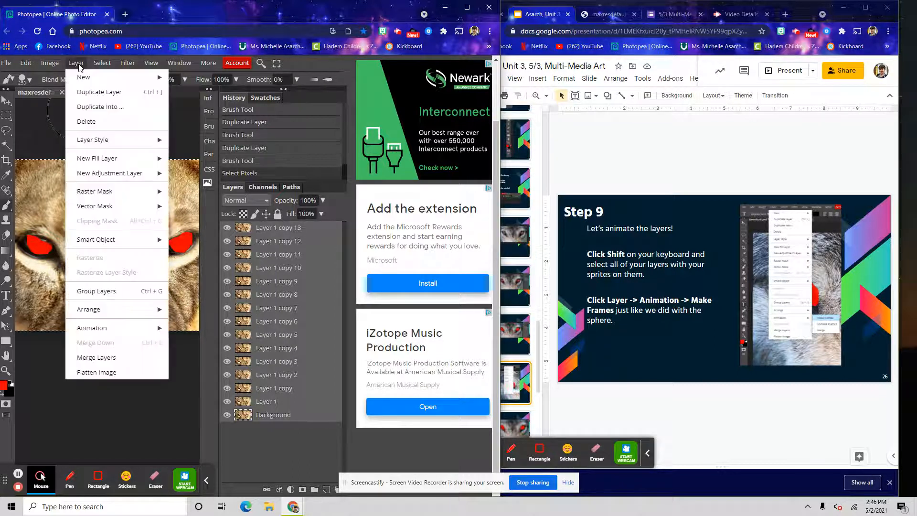
mouse_move(122, 329)
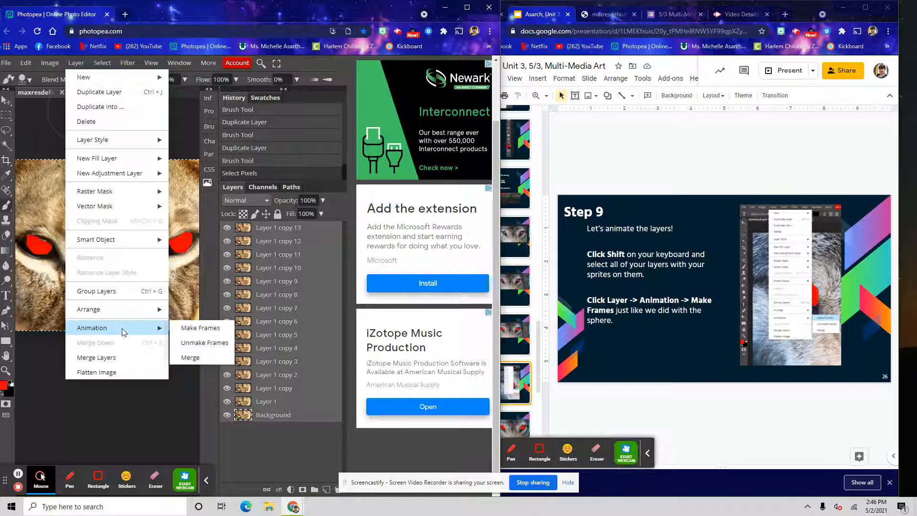
left_click(183, 334)
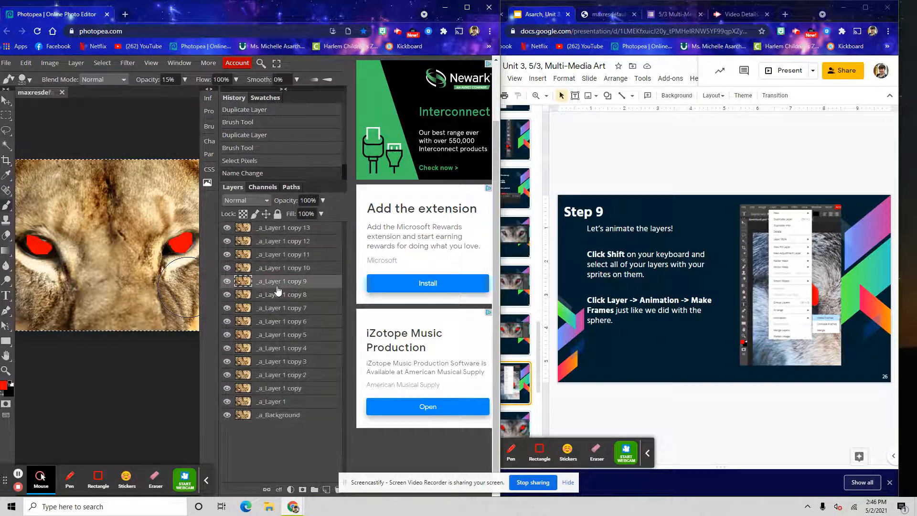
Open the Step 10 slide with the signing instructions
left_click(588, 3)
scroll(493, 334, "down", 2)
left_click(493, 353)
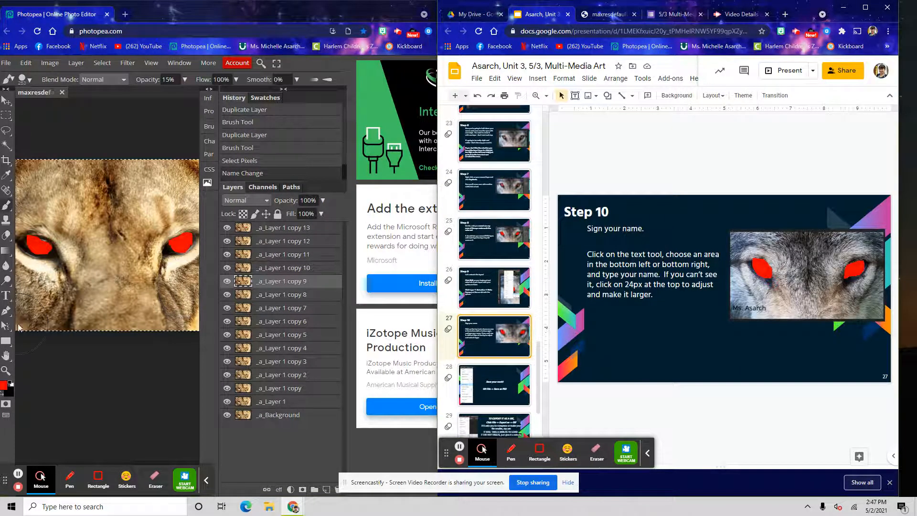
Add a text layer with the author's name at 46 px near the image's lower-left, then move it to the top of the stack
left_click(5, 298)
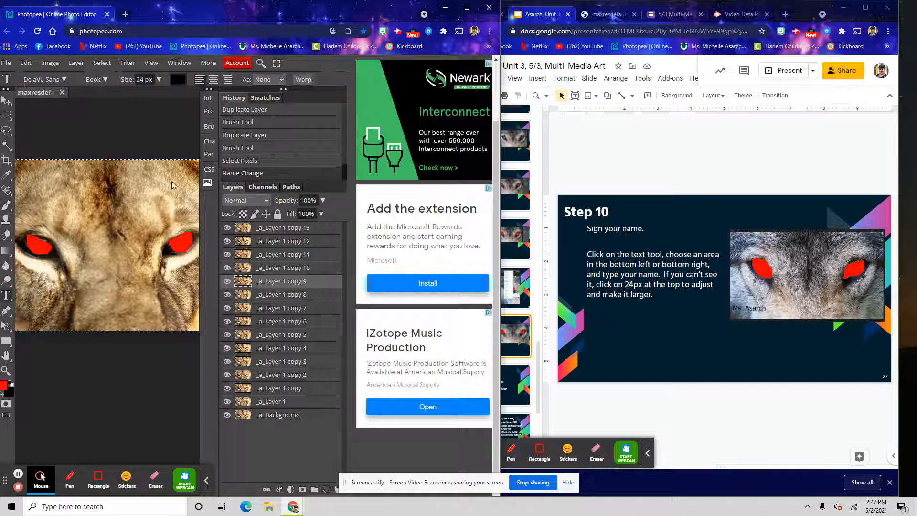
left_click(27, 326)
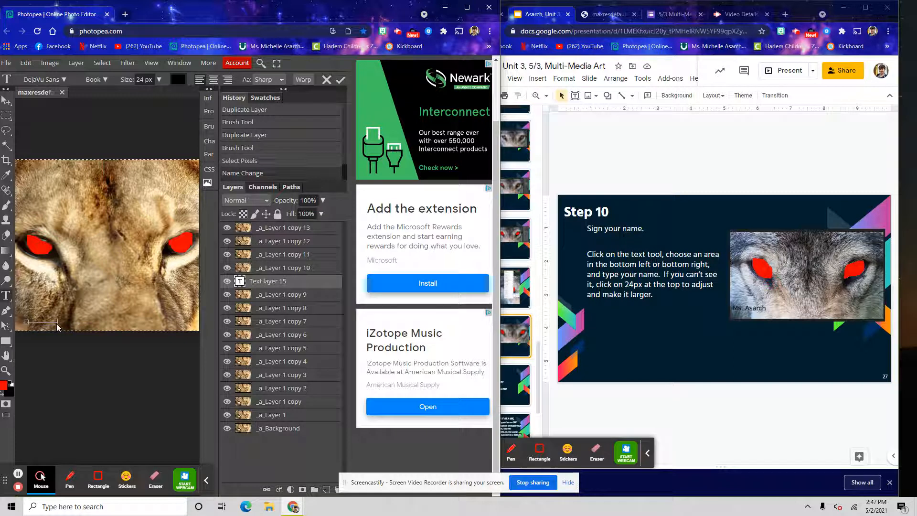
left_click_drag(57, 320, 7, 310)
left_click_drag(80, 321, 6, 323)
left_click_drag(145, 97, 148, 97)
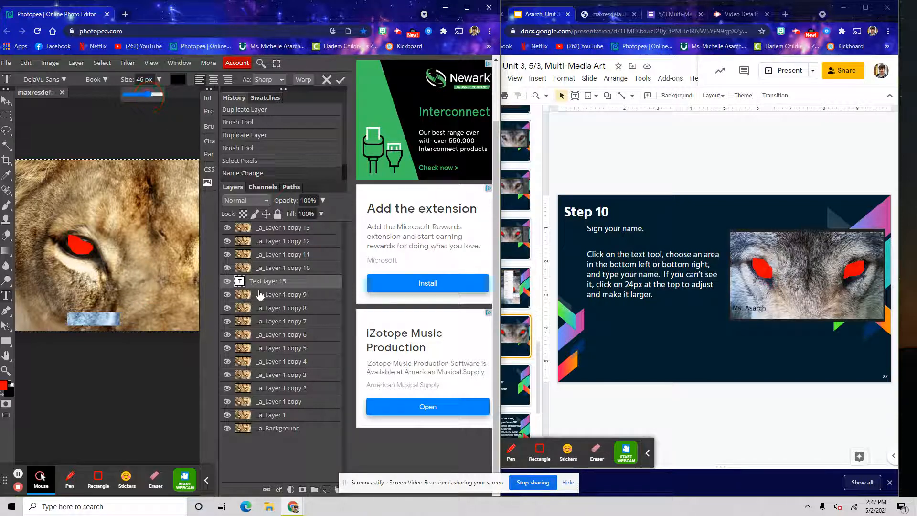
left_click_drag(267, 285, 272, 260)
left_click_drag(276, 227, 276, 228)
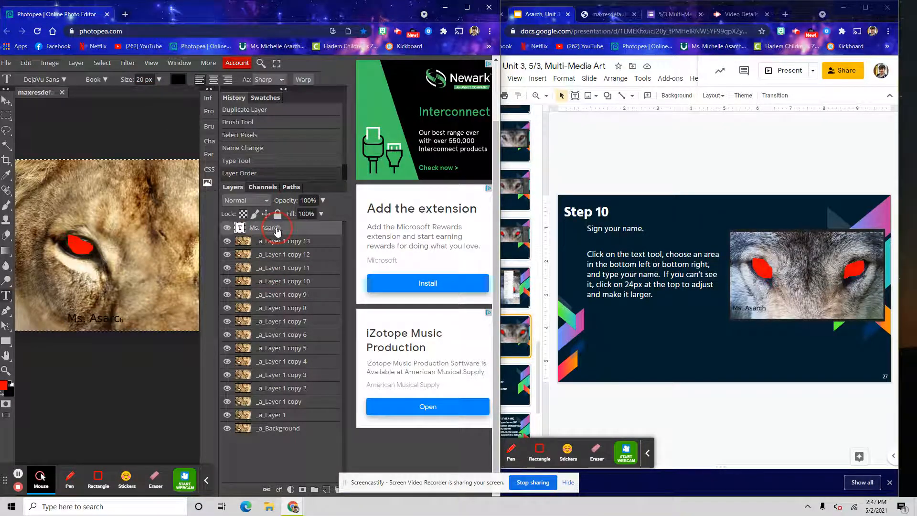
Resize the name text to 39 px and move it into the image's bottom-left corner
left_click(116, 315)
left_click_drag(122, 318, 65, 317)
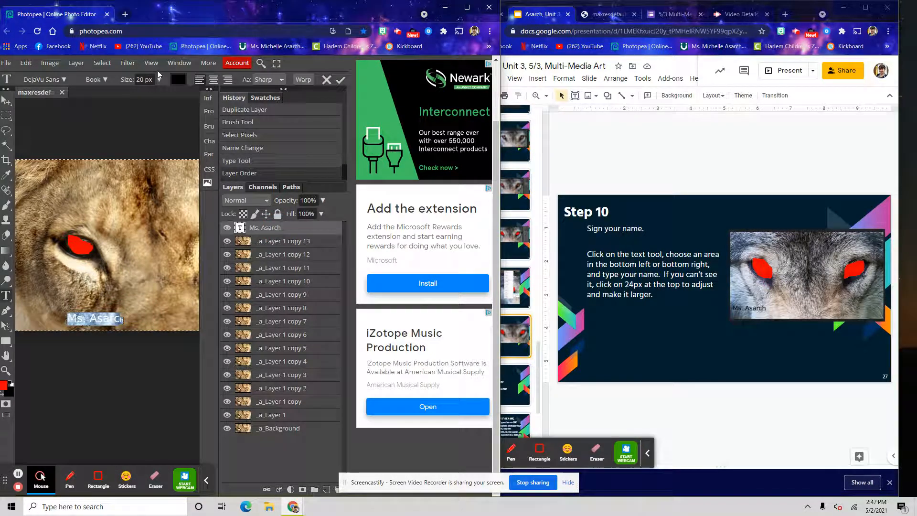
left_click(159, 80)
left_click_drag(139, 95, 150, 96)
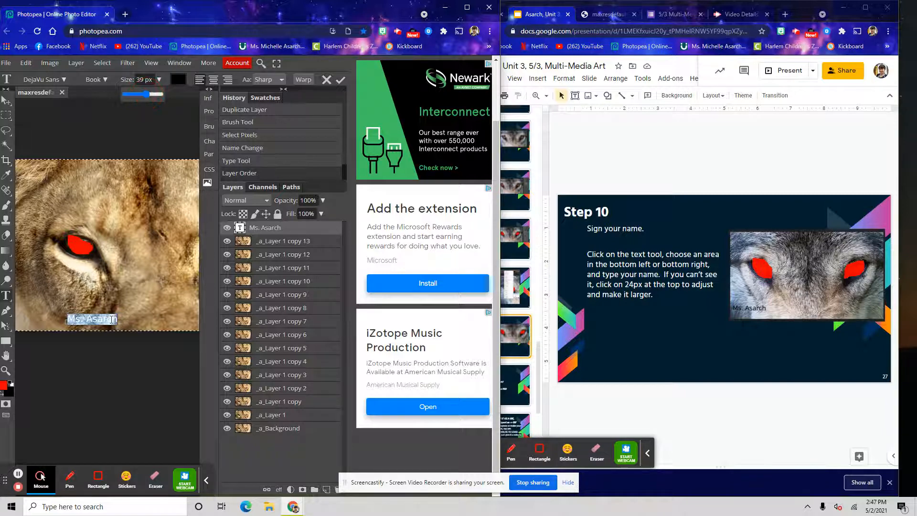
left_click(113, 320)
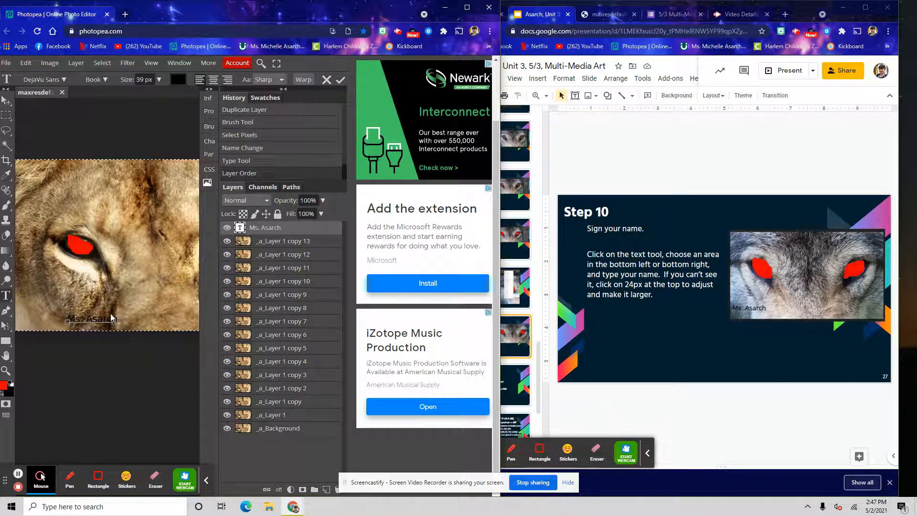
left_click_drag(105, 295, 60, 295)
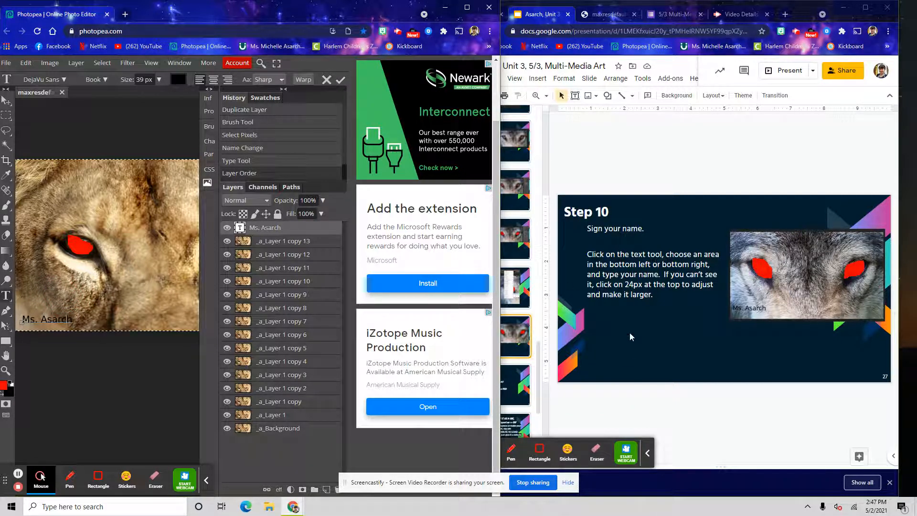
Open the next lesson slide and fit the image to the view area
left_click(673, 2)
left_click(499, 385)
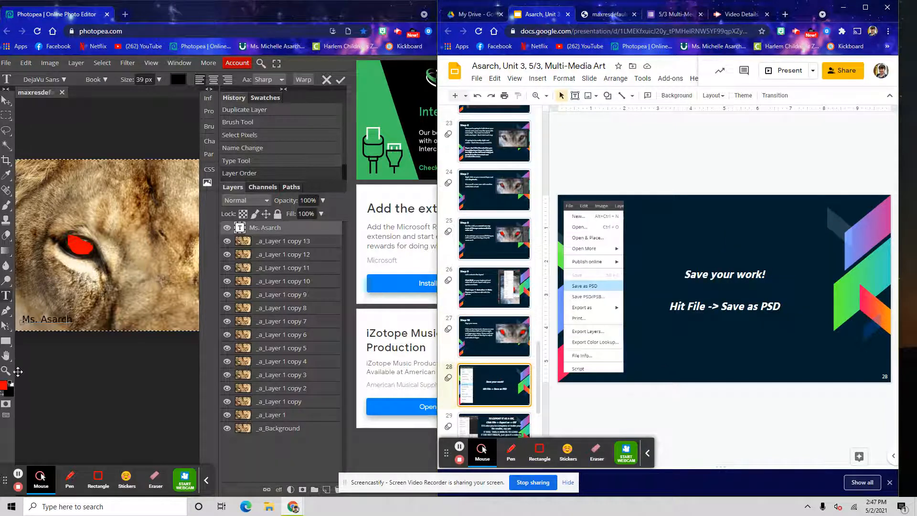
left_click(13, 366)
left_click(7, 369)
left_click(113, 80)
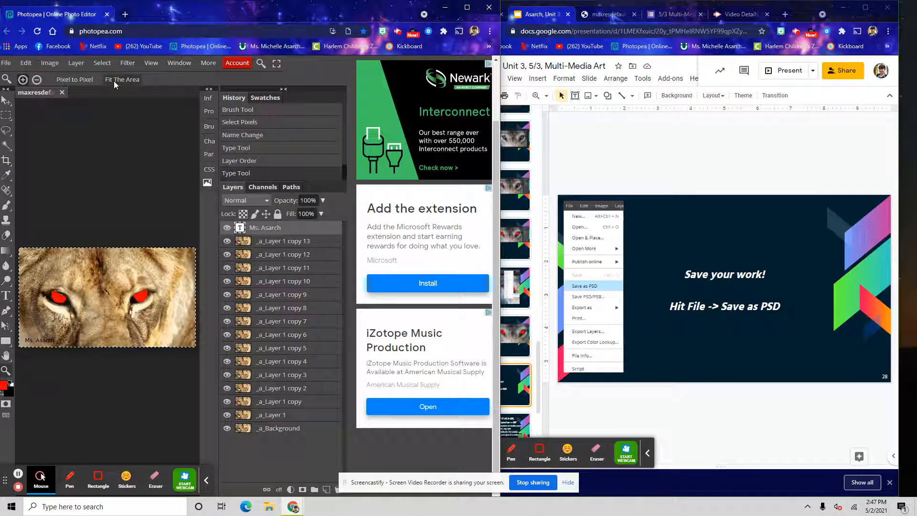
Save the document as a PSD file
left_click(6, 63)
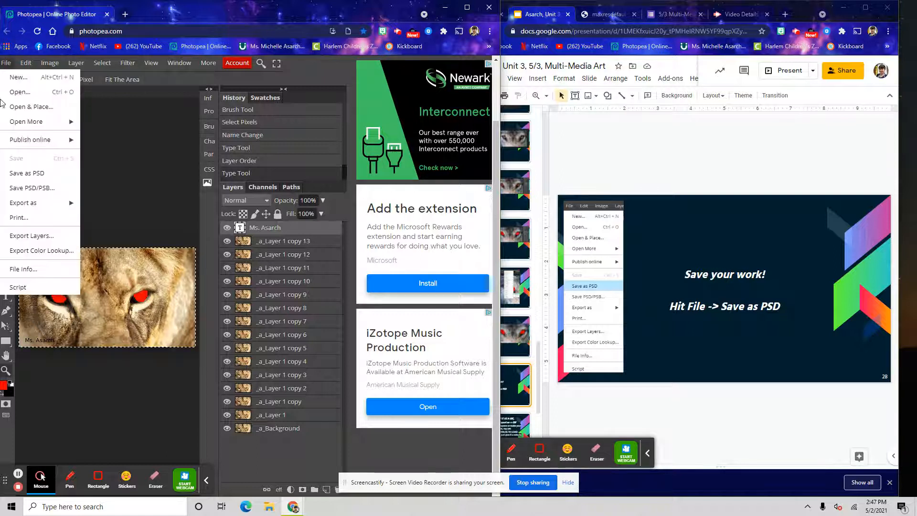
left_click(50, 174)
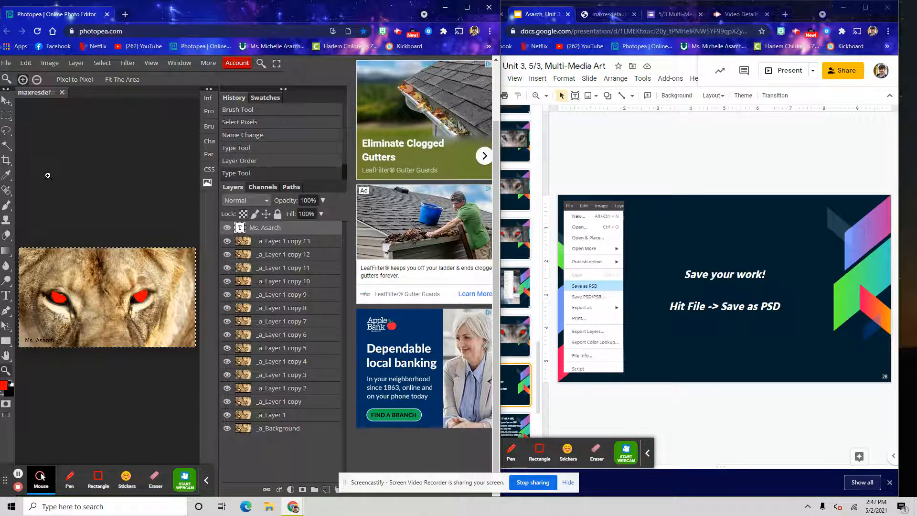
scroll(563, 305, "down", 2)
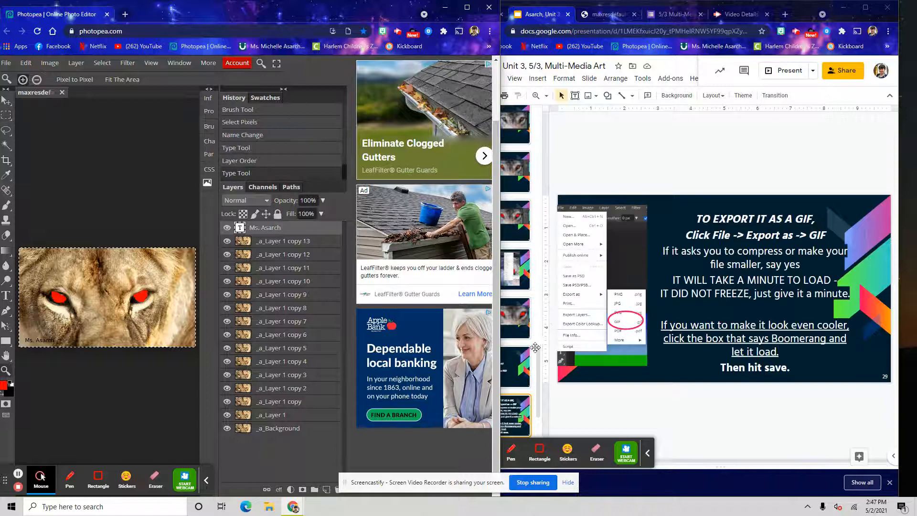
Export the image as a GIF with the boomerang option turned on
scroll(654, 210, "up", 1)
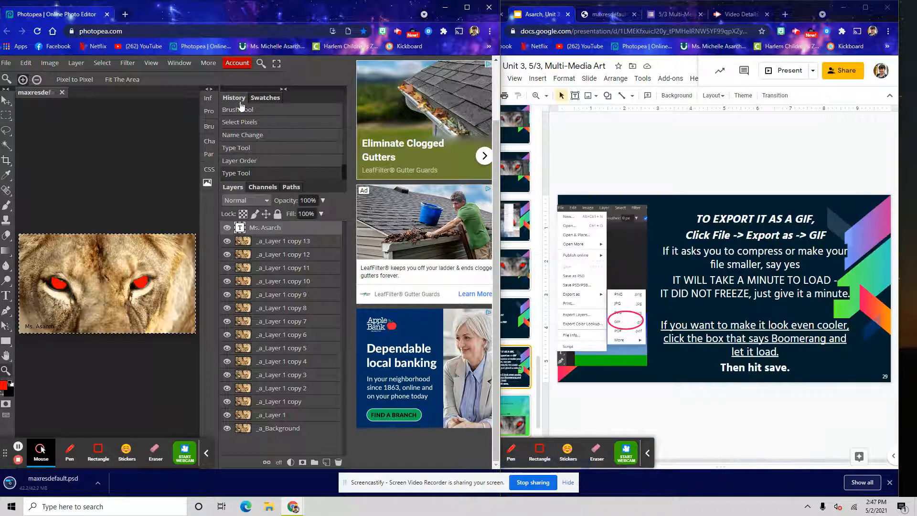
left_click(6, 62)
mouse_move(61, 205)
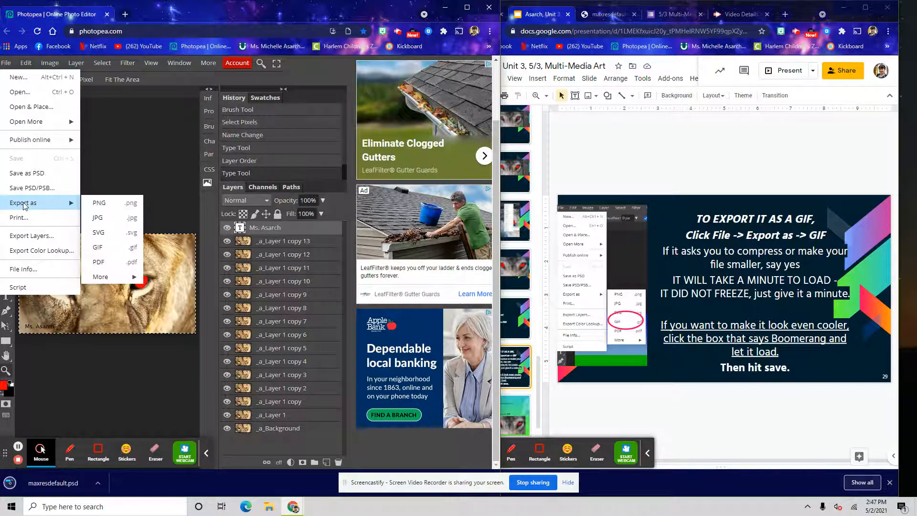
left_click(125, 250)
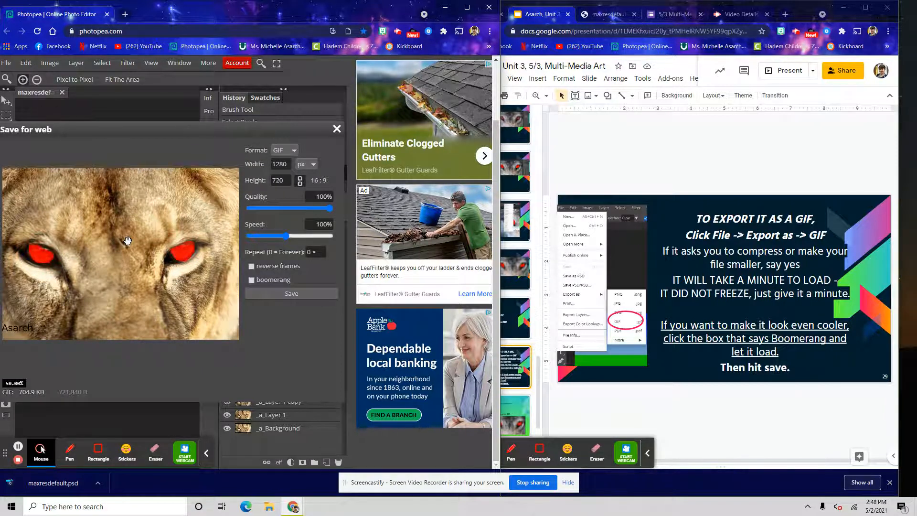
left_click(280, 281)
left_click(300, 293)
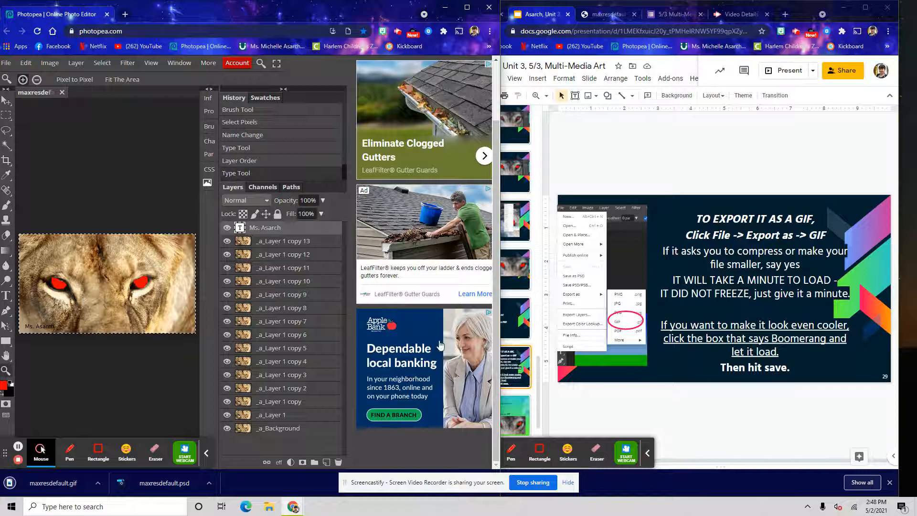
Open the following lesson slides about uploading the PSD and GIF files and the deadline
left_click(516, 406)
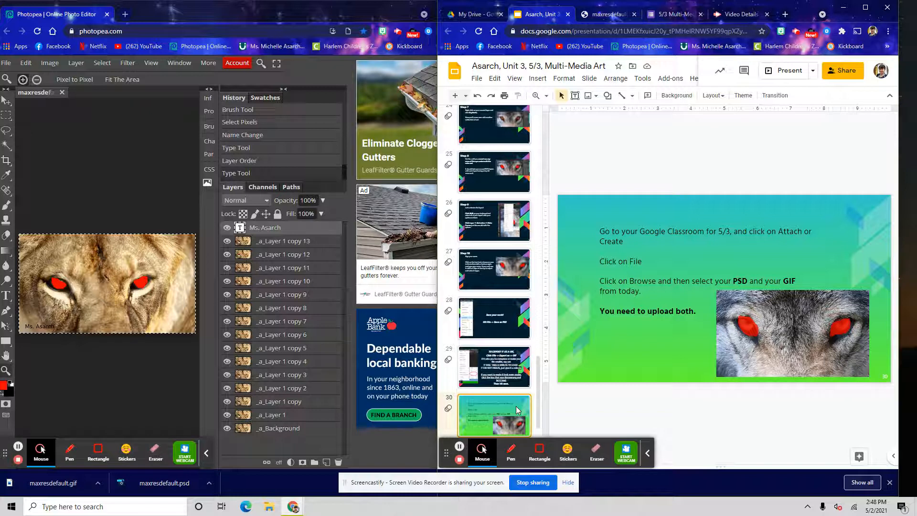
scroll(517, 409, "down", 2)
left_click(512, 370)
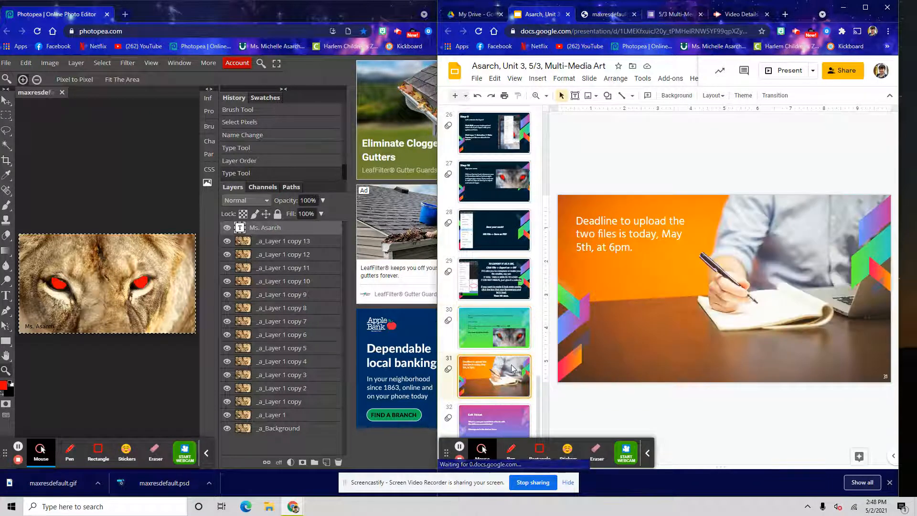